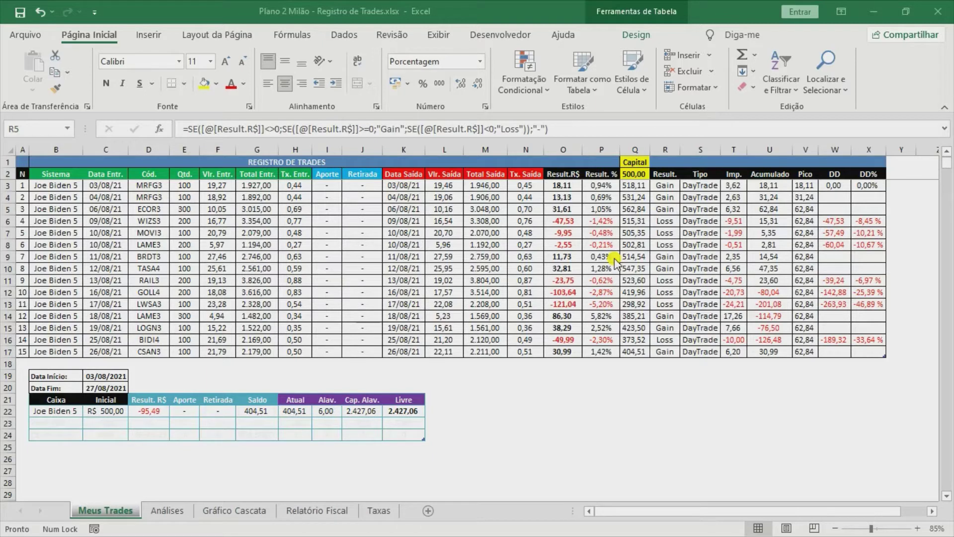
# Step: Compare the Acumulado cells with the Result.R$ cells in the first two and last two rows of the trades table
pyautogui.click(763, 177)
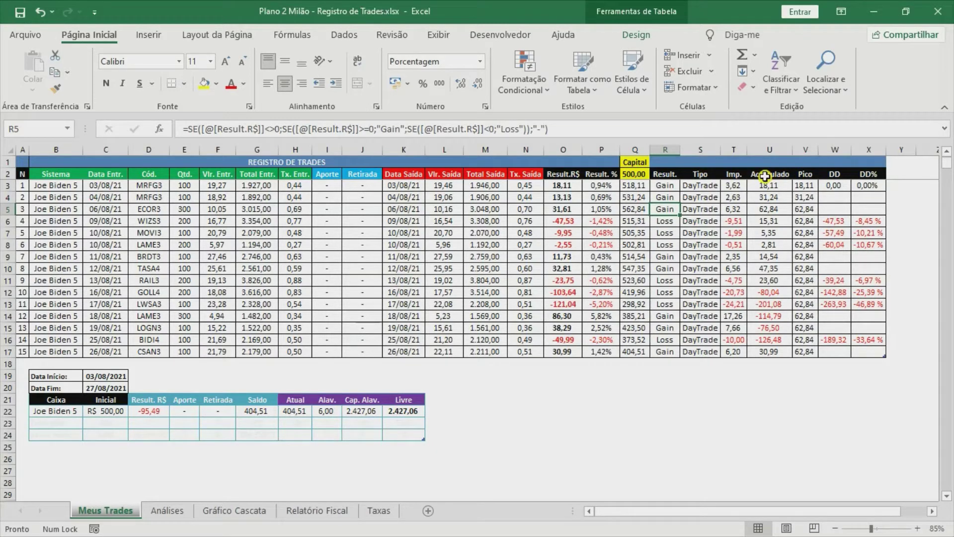
pyautogui.click(772, 174)
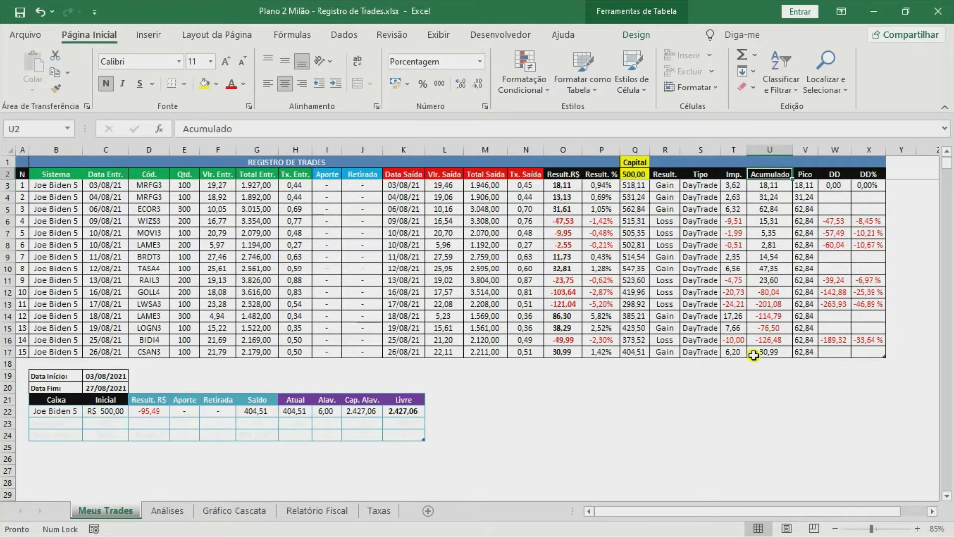
pyautogui.click(769, 339)
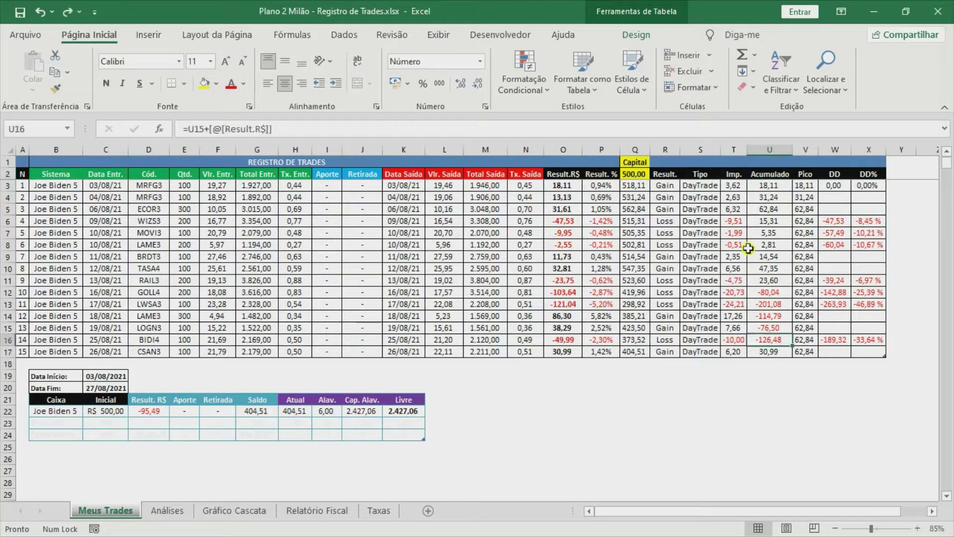
pyautogui.click(772, 185)
pyautogui.click(557, 185)
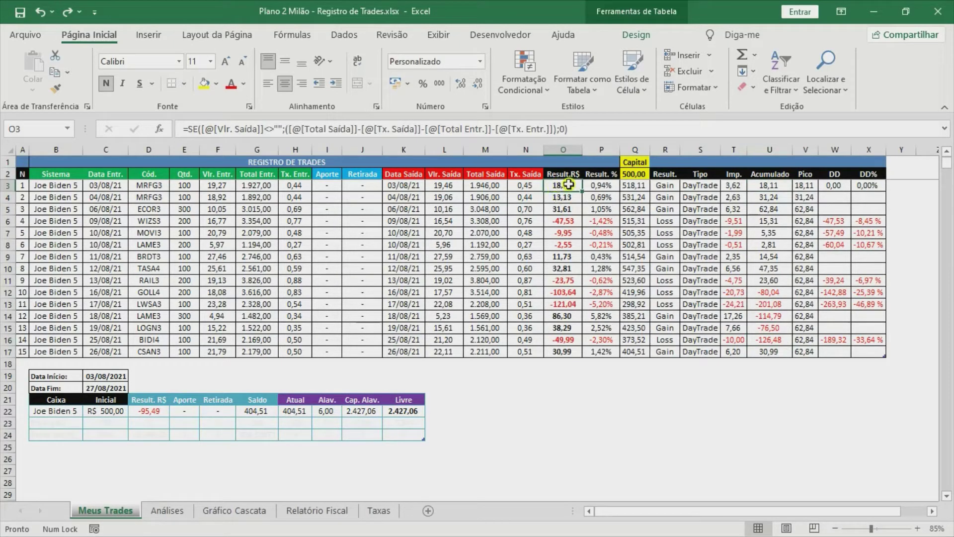
pyautogui.click(776, 185)
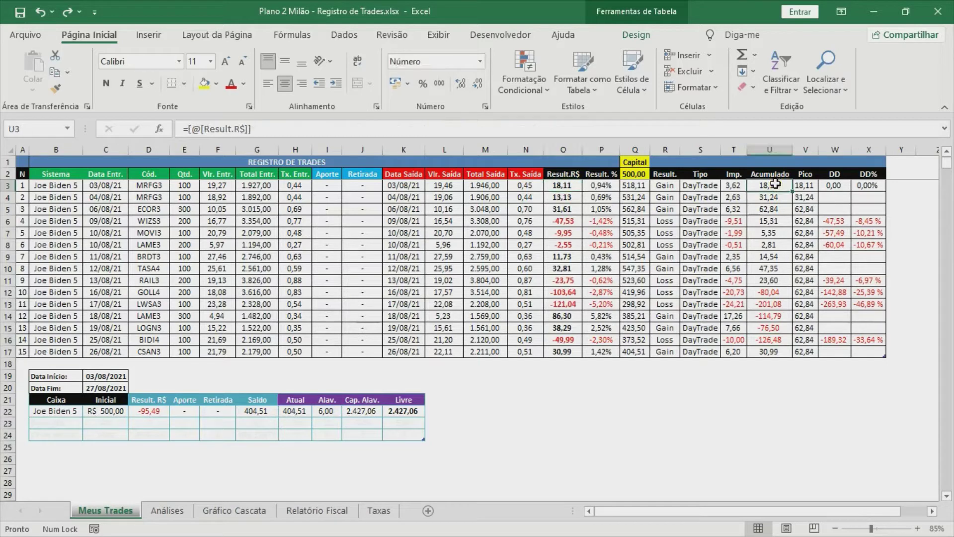
pyautogui.click(562, 197)
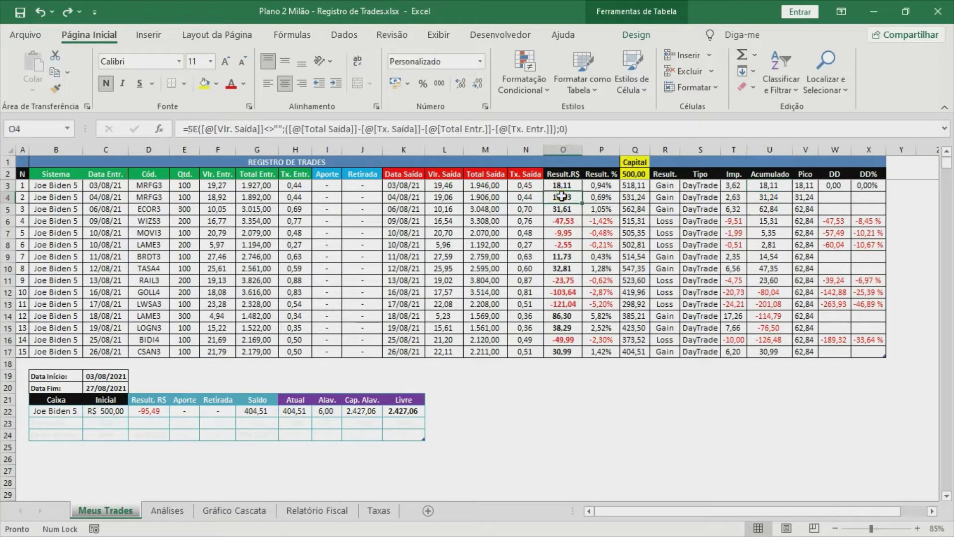
pyautogui.click(772, 198)
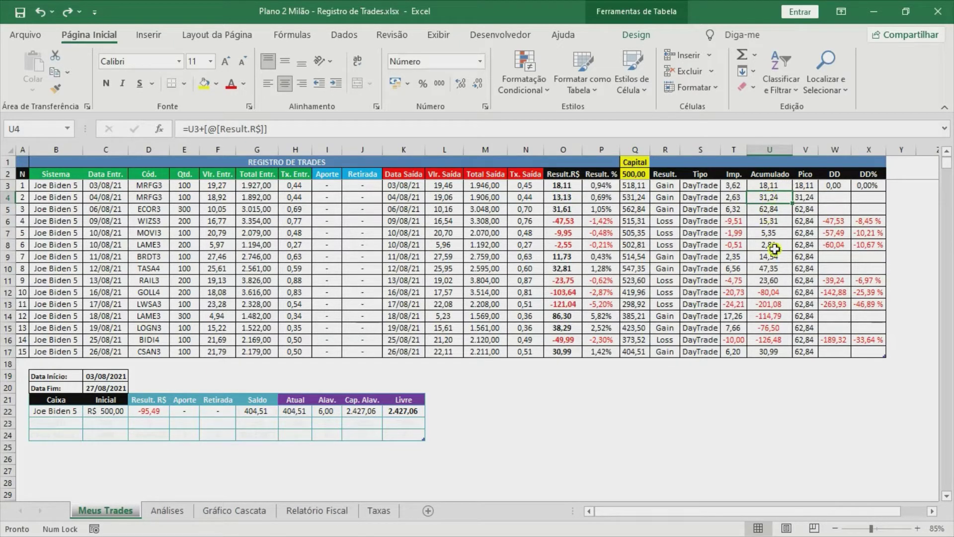
pyautogui.click(770, 340)
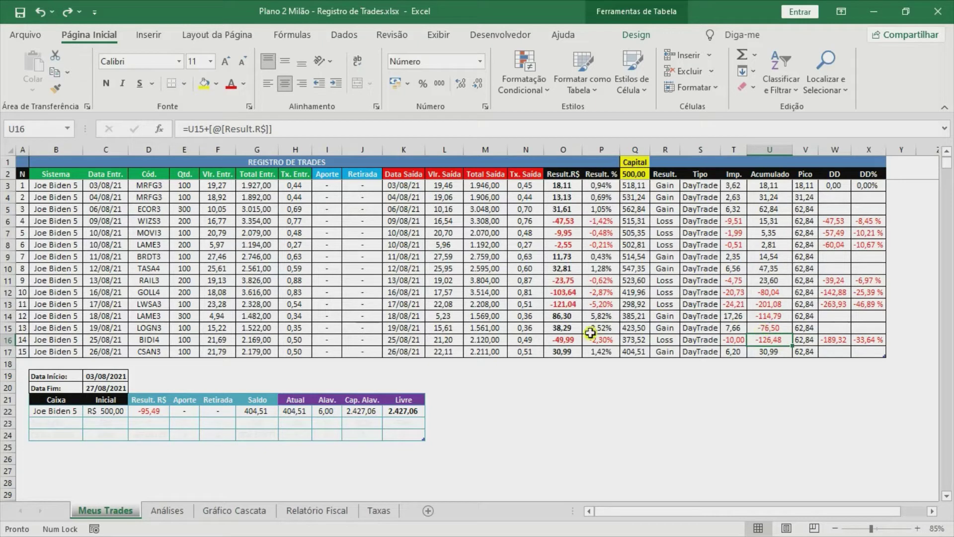
pyautogui.click(568, 354)
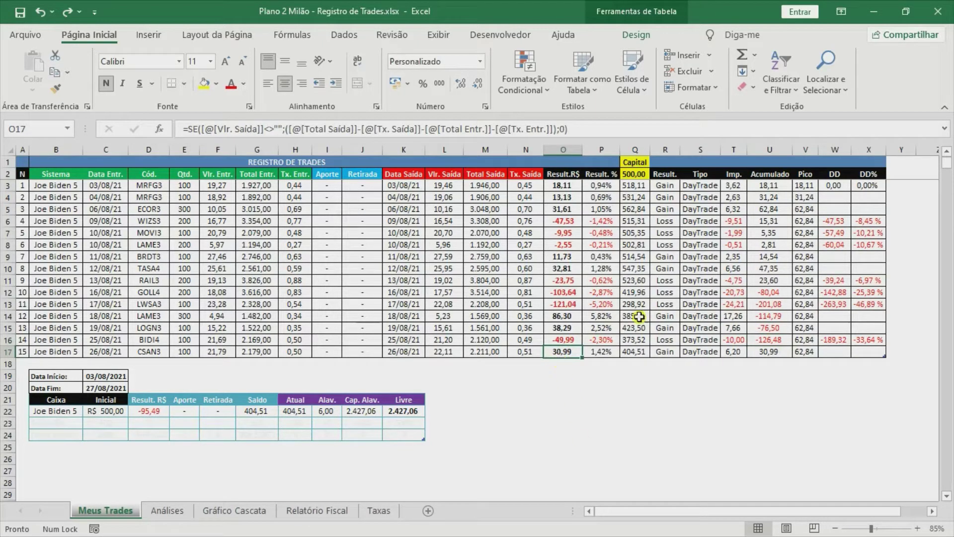
pyautogui.click(784, 354)
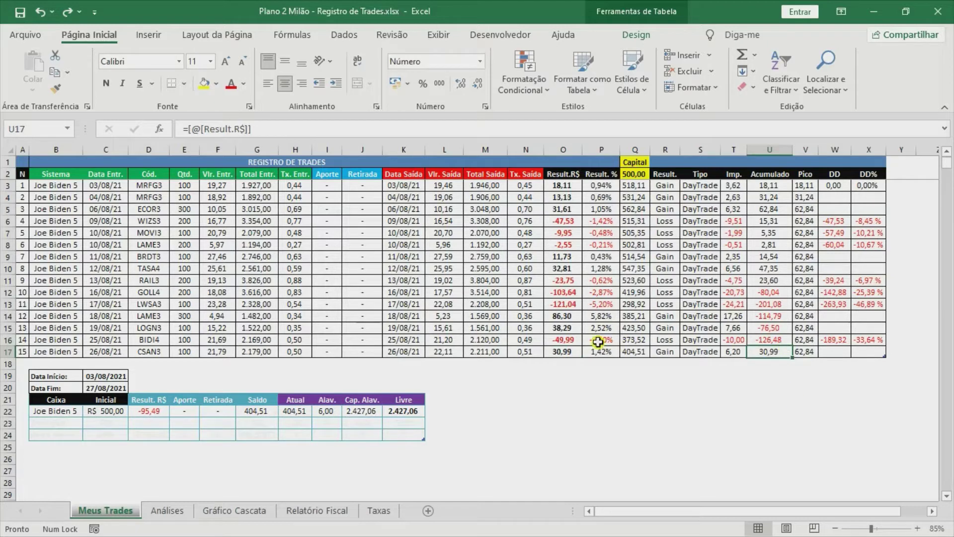
pyautogui.click(563, 351)
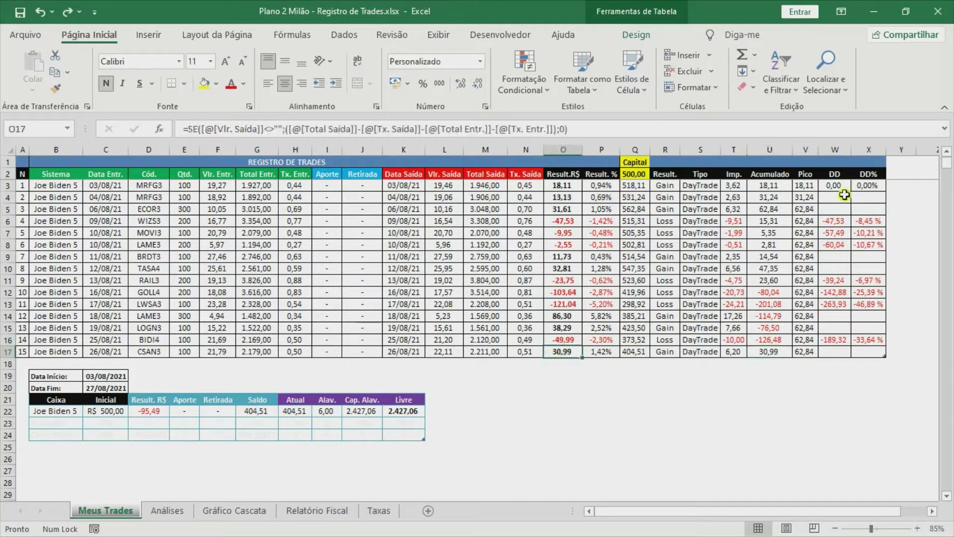
# Step: Examine the Acumulado formulas in U3 and U4 and the cells they reference
pyautogui.click(771, 186)
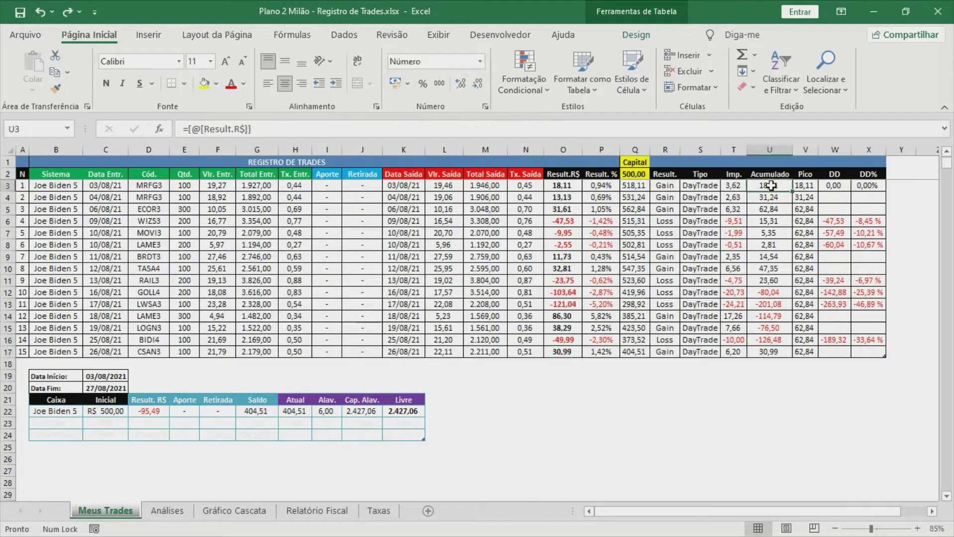
pyautogui.press('F2')
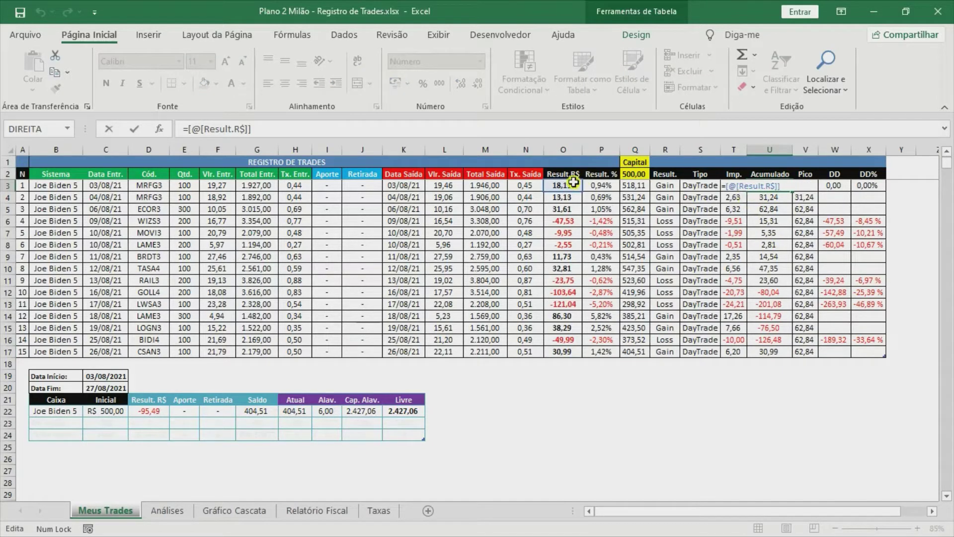
pyautogui.press('Escape')
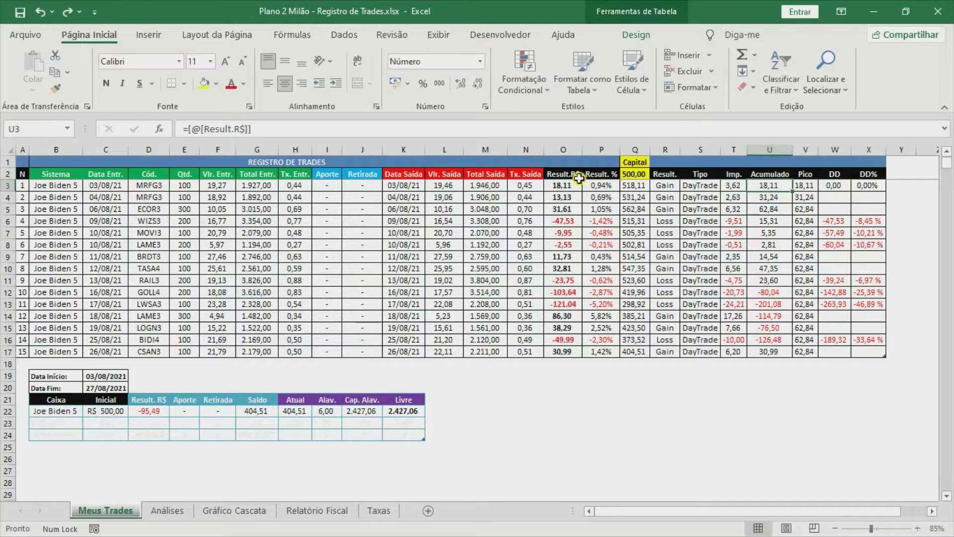
pyautogui.click(778, 197)
pyautogui.press('F2')
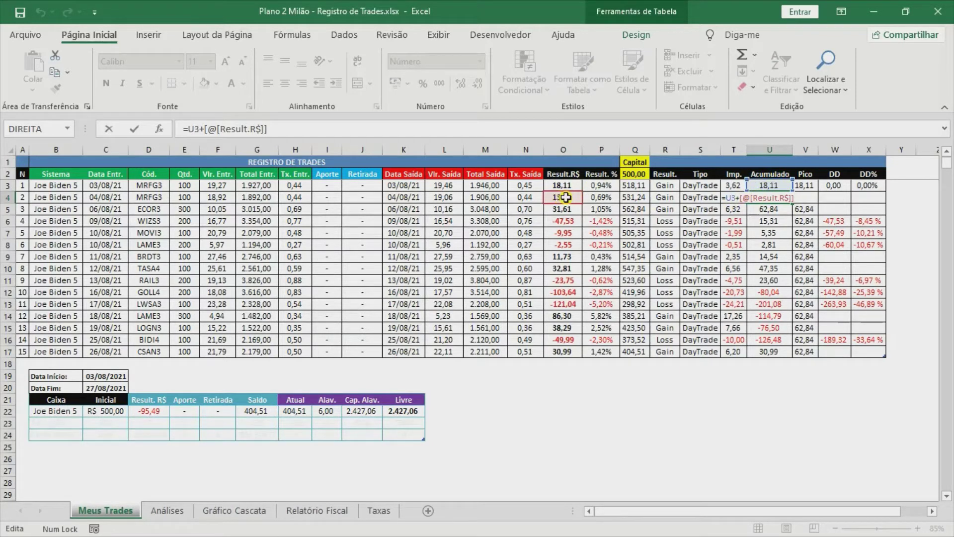
pyautogui.hotkey('ctrl', 'Return')
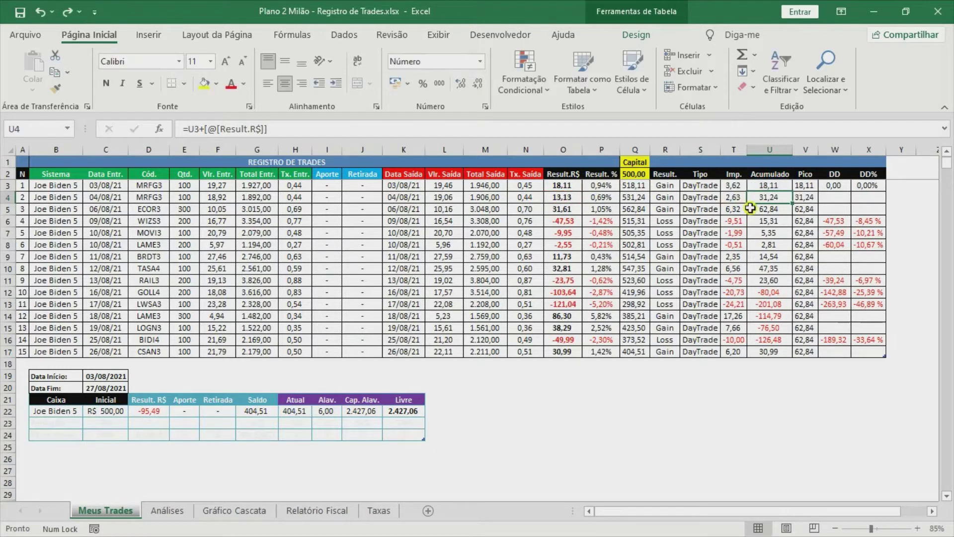
# Step: Fill the Acumulado formula from U4 down through U17
pyautogui.moveTo(793, 203); pyautogui.dragTo(788, 345)
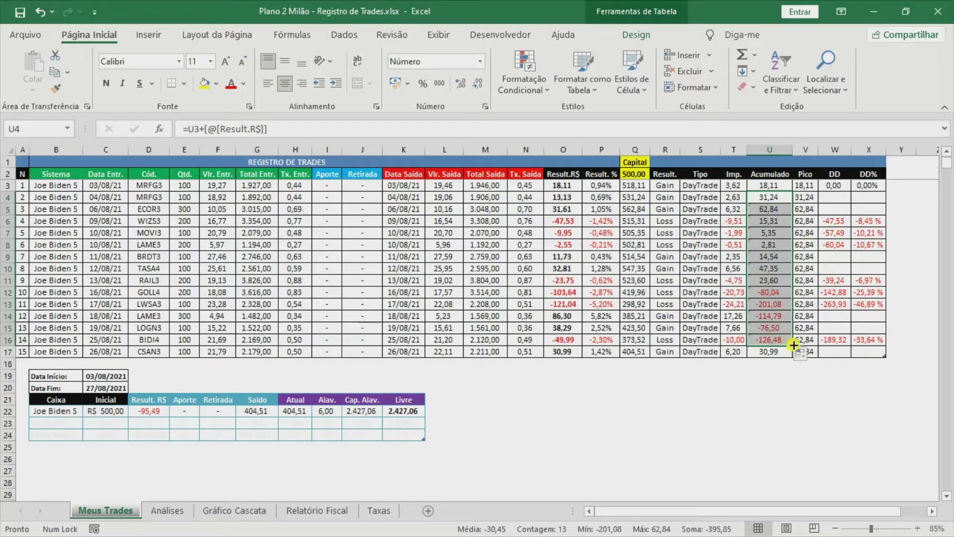
pyautogui.moveTo(793, 344); pyautogui.dragTo(794, 354)
pyautogui.click(767, 353)
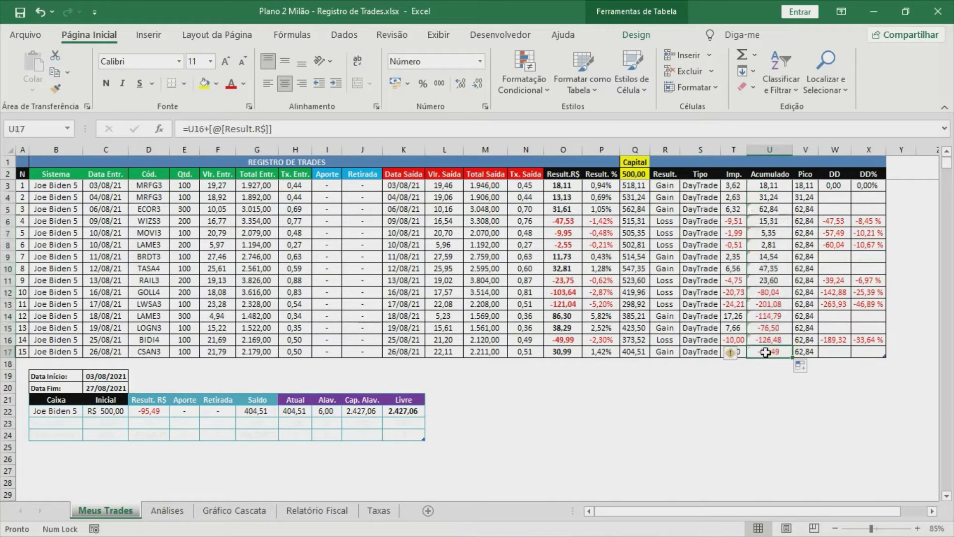
# Step: Add a new row at the end of the trades table and compare its Acumulado formula with the one in U3
pyautogui.click(867, 354)
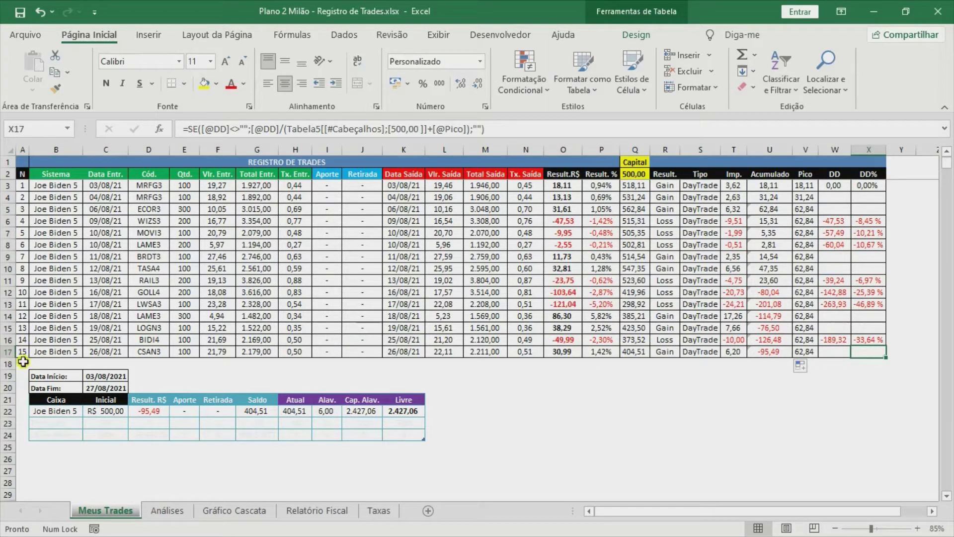
pyautogui.press('Tab')
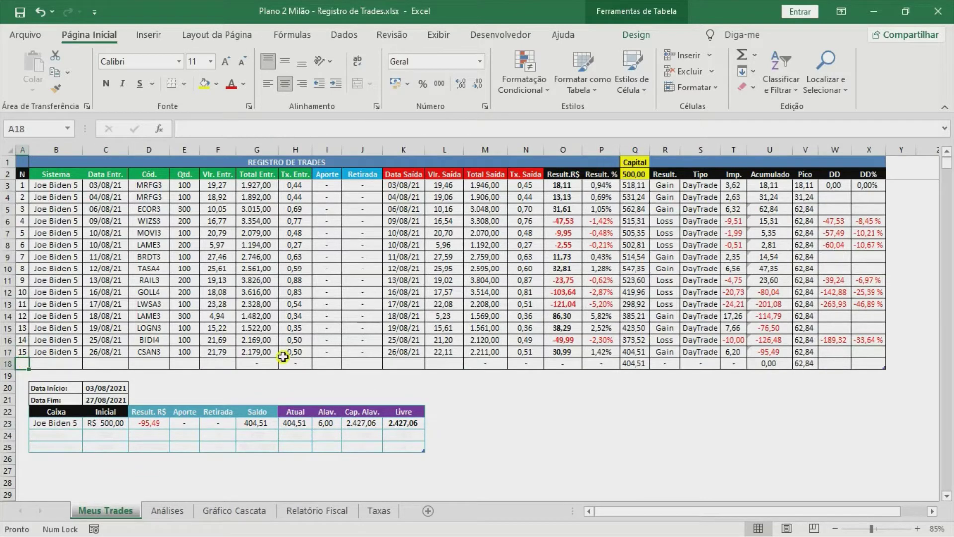
pyautogui.click(769, 364)
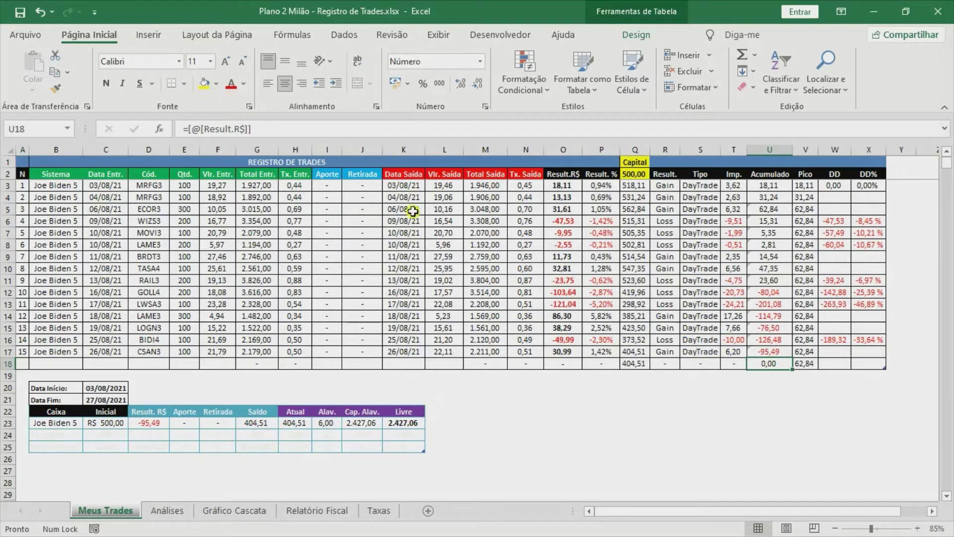
pyautogui.press('F2')
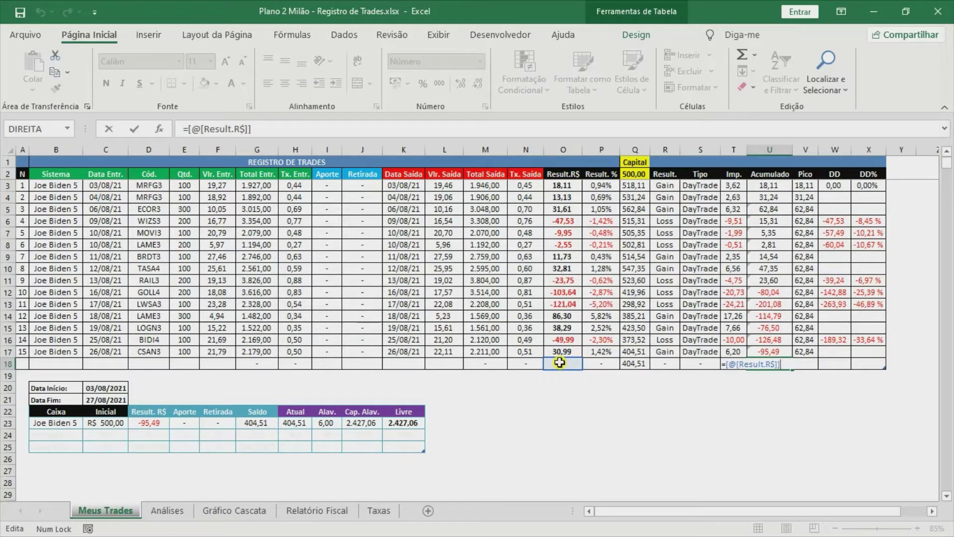
pyautogui.press('Return')
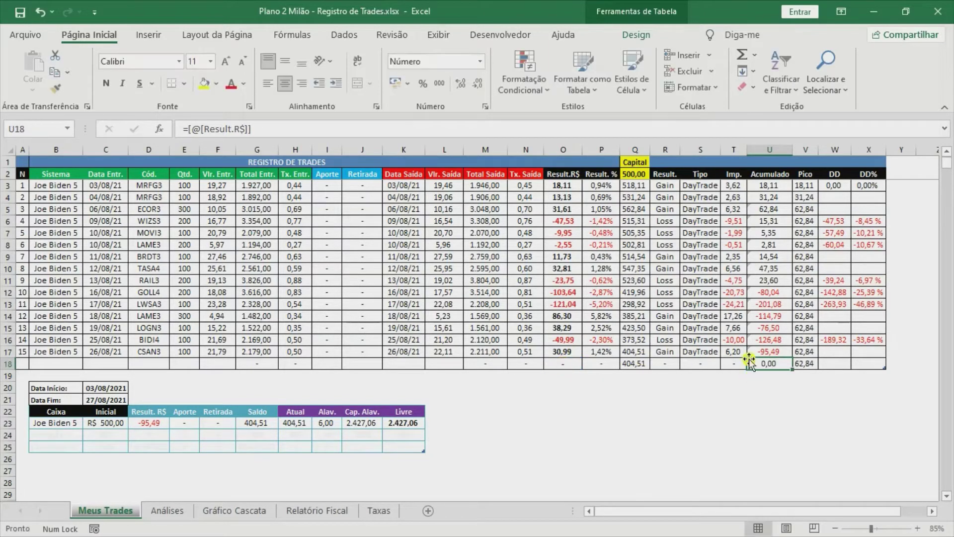
pyautogui.click(778, 186)
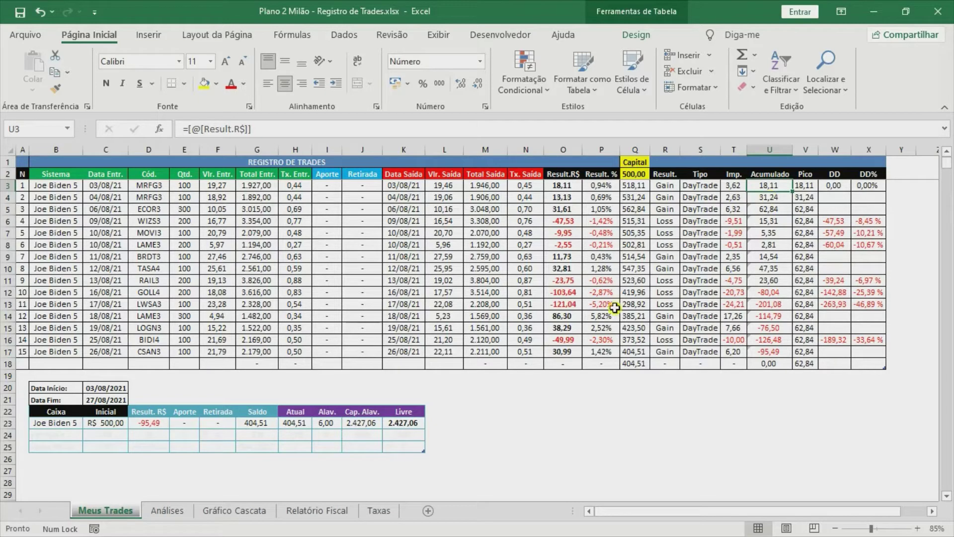
pyautogui.click(769, 364)
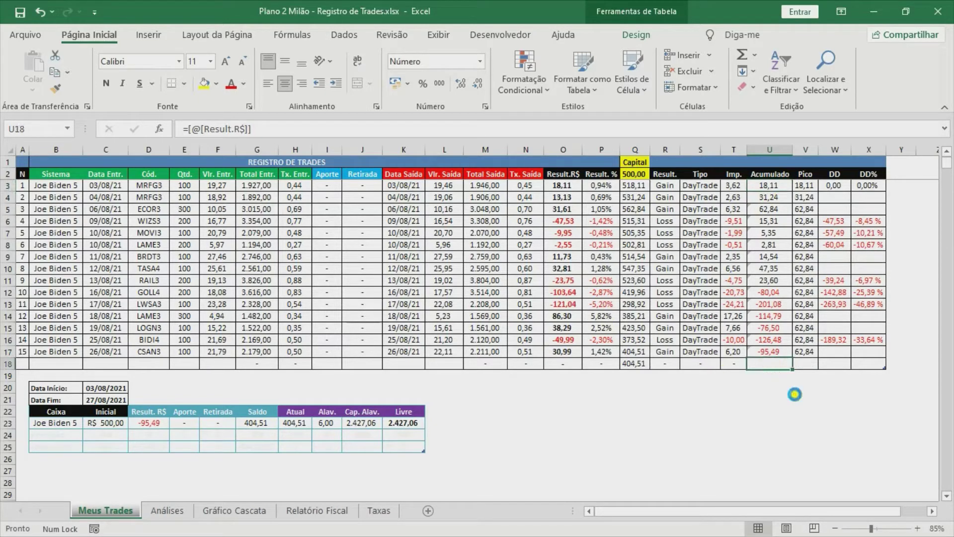
# Step: Undo the added table row and the formula fill into the last Acumulado cell, U17
pyautogui.hotkey('ctrl', 'z')
pyautogui.hotkey('ctrl', 'z')
pyautogui.click(779, 358)
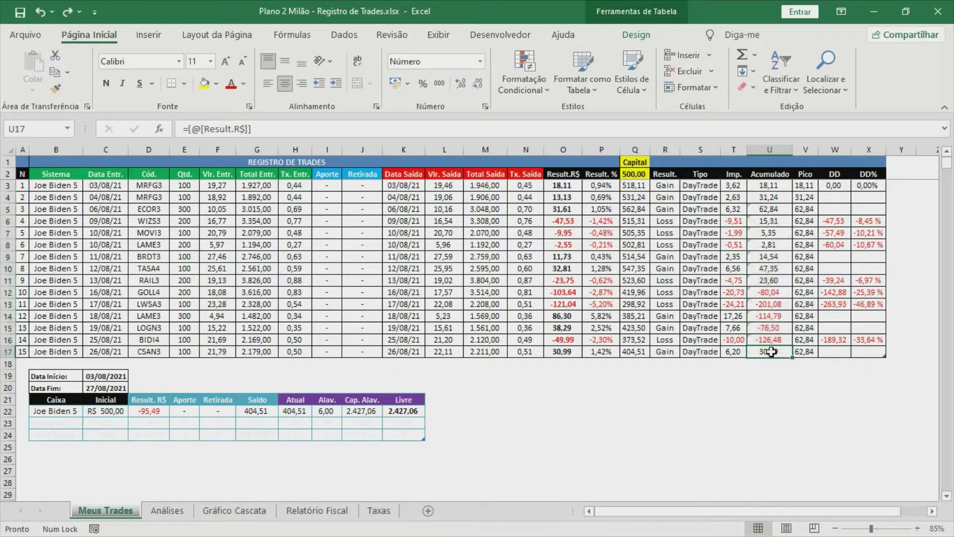
# Step: Compare the Acumulado formula of the first trade with that of the second trade
pyautogui.click(771, 187)
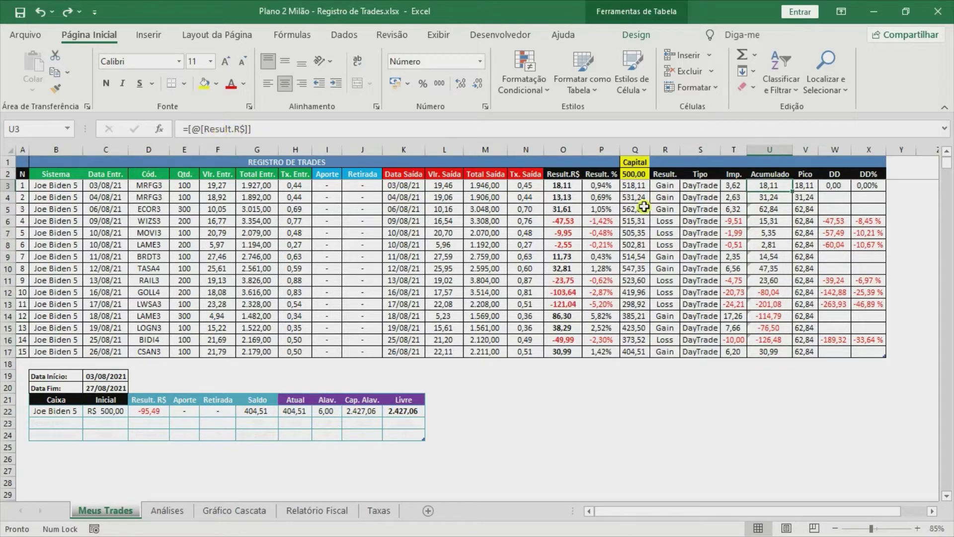
pyautogui.click(775, 197)
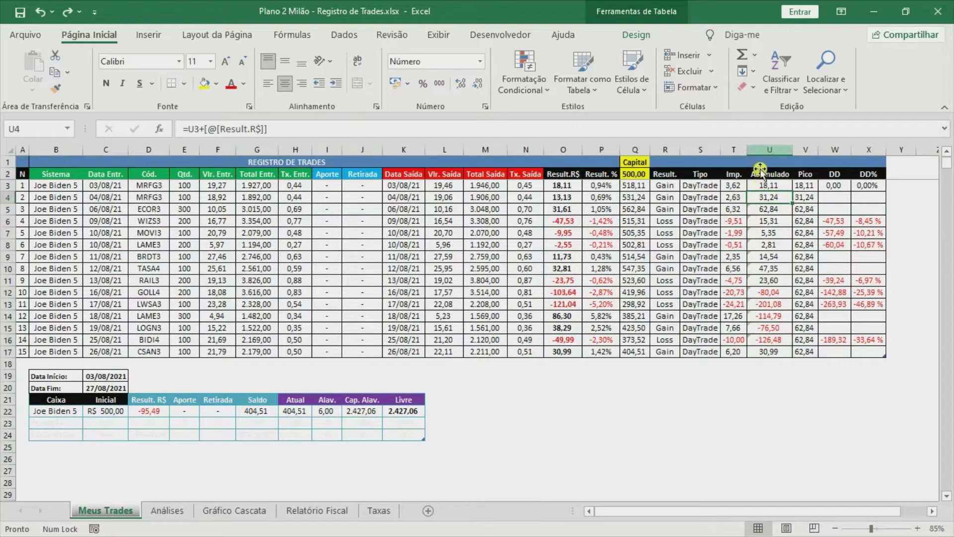
pyautogui.click(283, 125)
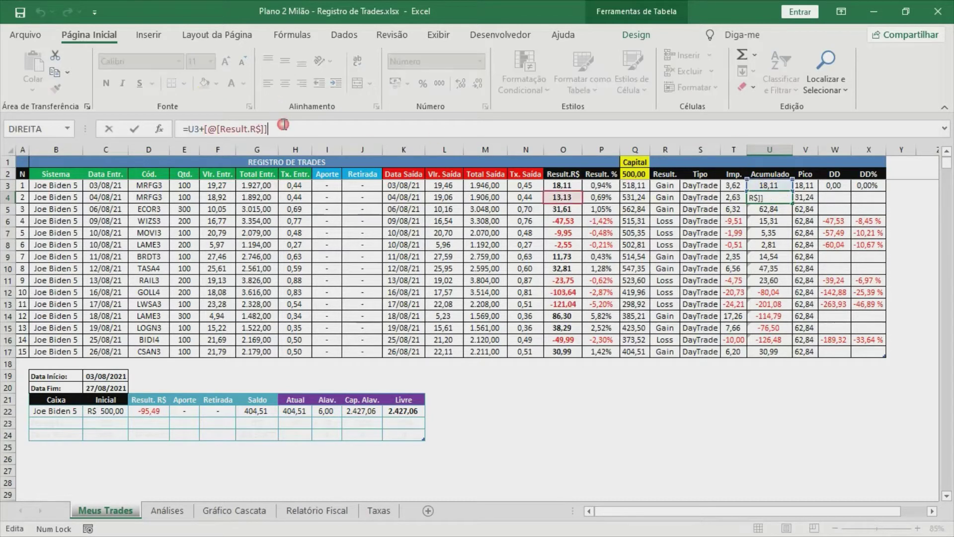
pyautogui.click(775, 199)
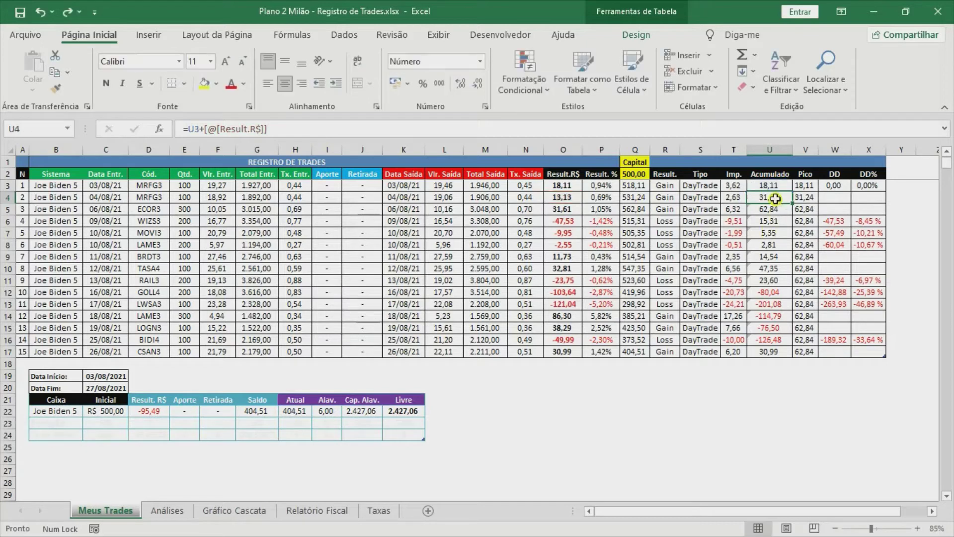
# Step: Enter =Tabela5[[#Cabeçalhos];[Acumulado]]+[@[Result.R$]] in U3, adding the Acumulado header cell to the first trade's result
pyautogui.click(768, 186)
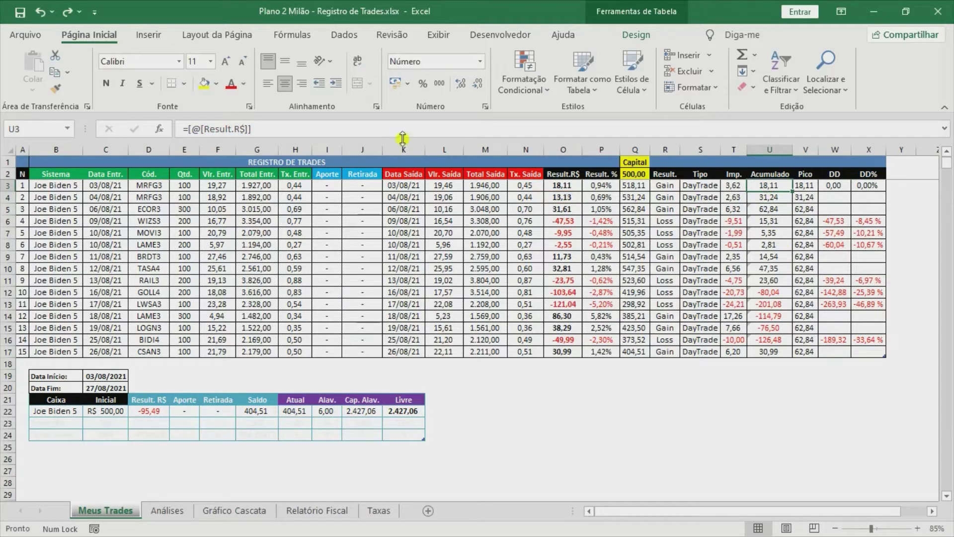
pyautogui.write('=')
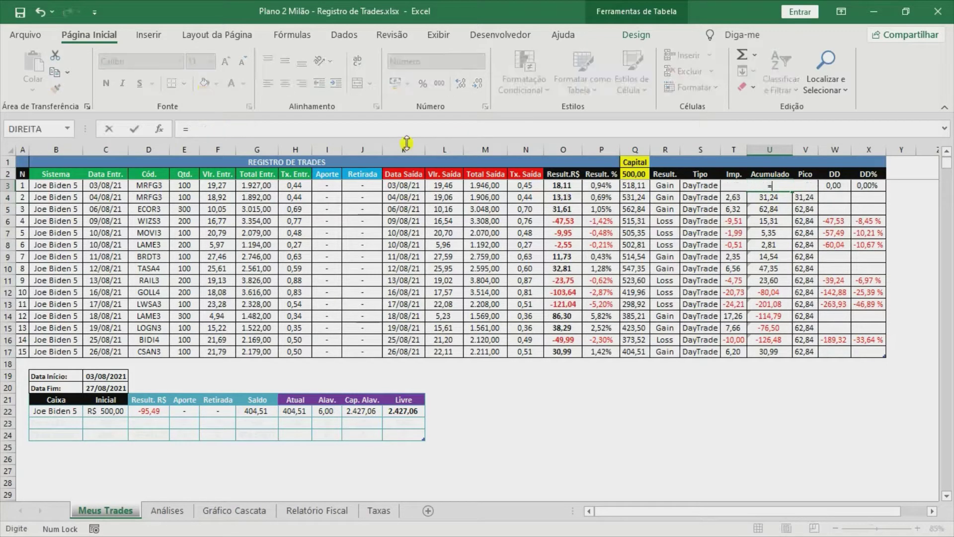
pyautogui.click(775, 174)
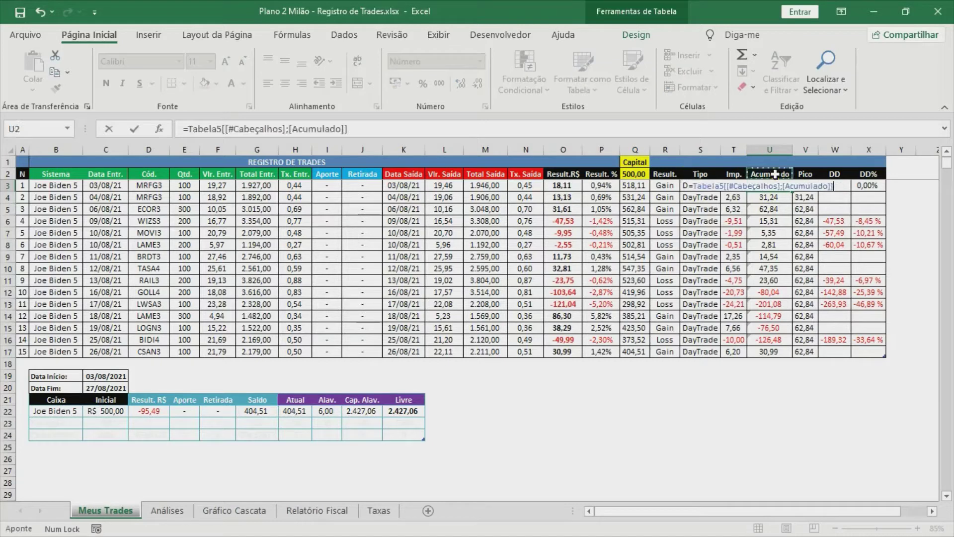
pyautogui.write('+')
pyautogui.click(572, 186)
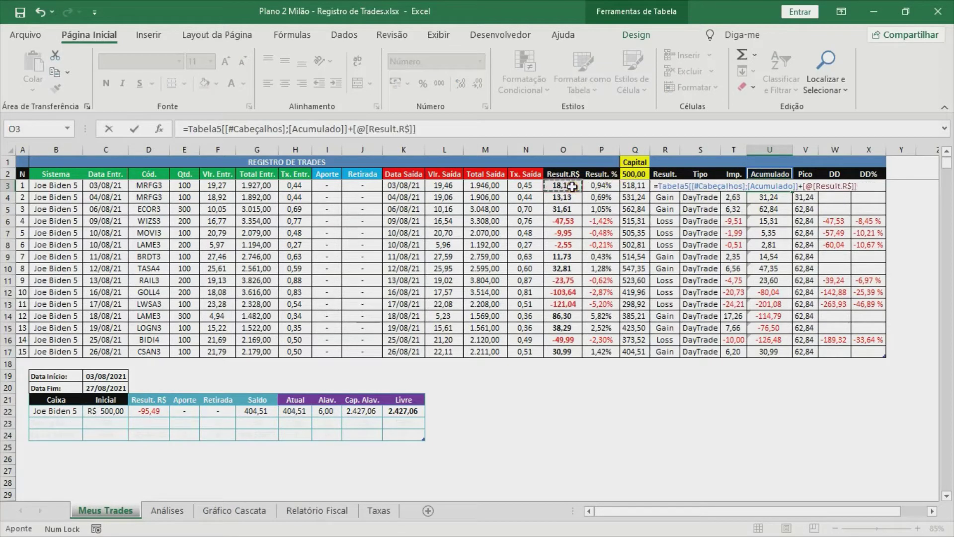
pyautogui.hotkey('ctrl', 'Return')
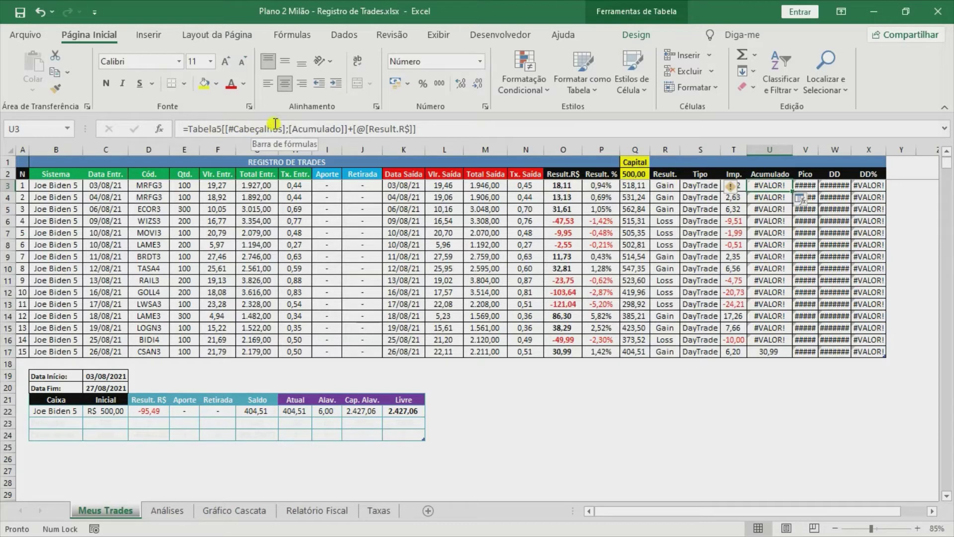
# Step: Fill the U3 formula down the whole Acumulado column and inspect the copied formula in U16
pyautogui.click(417, 130)
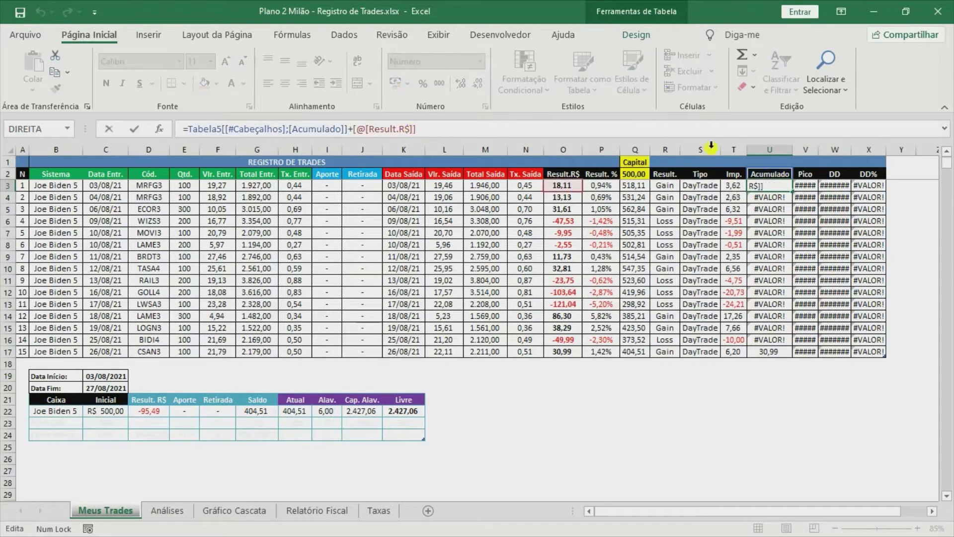
pyautogui.click(771, 185)
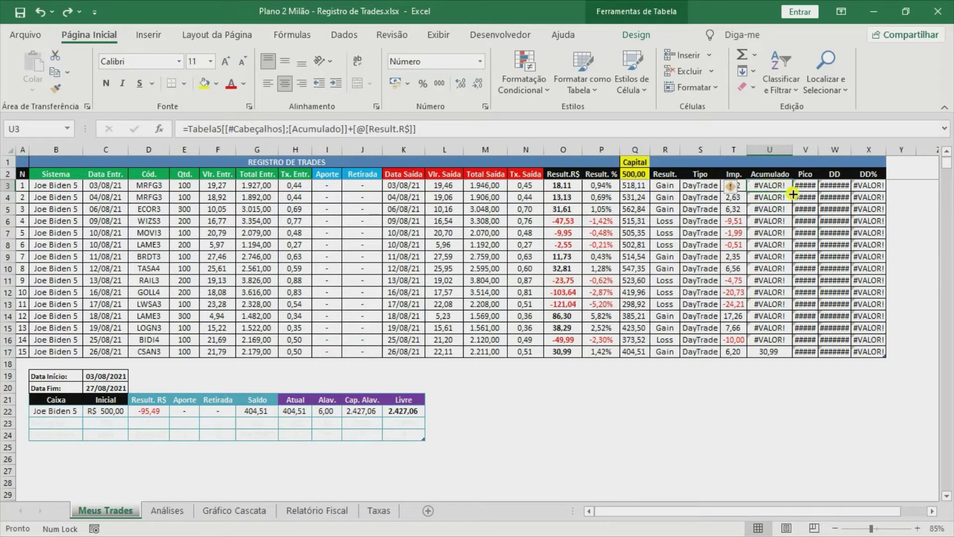
pyautogui.doubleClick(792, 192)
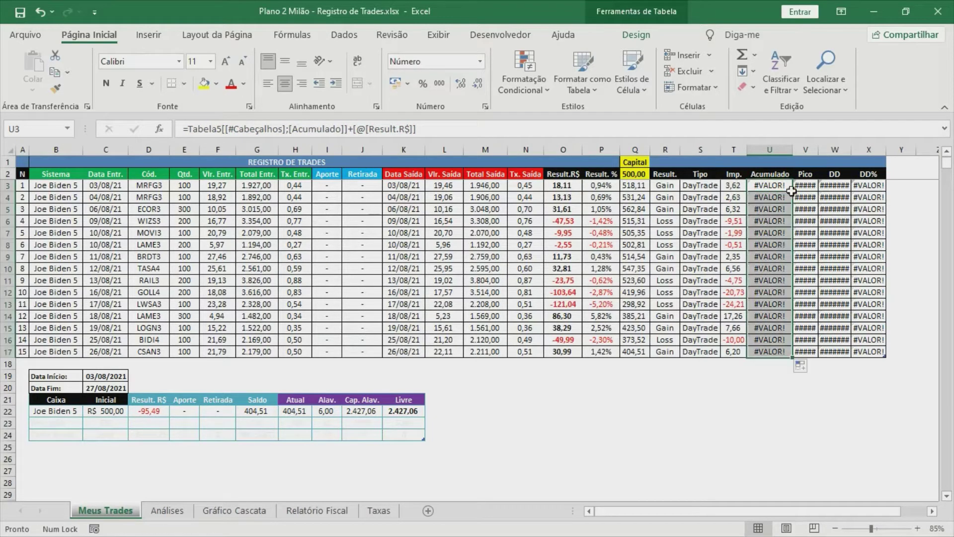
pyautogui.click(768, 340)
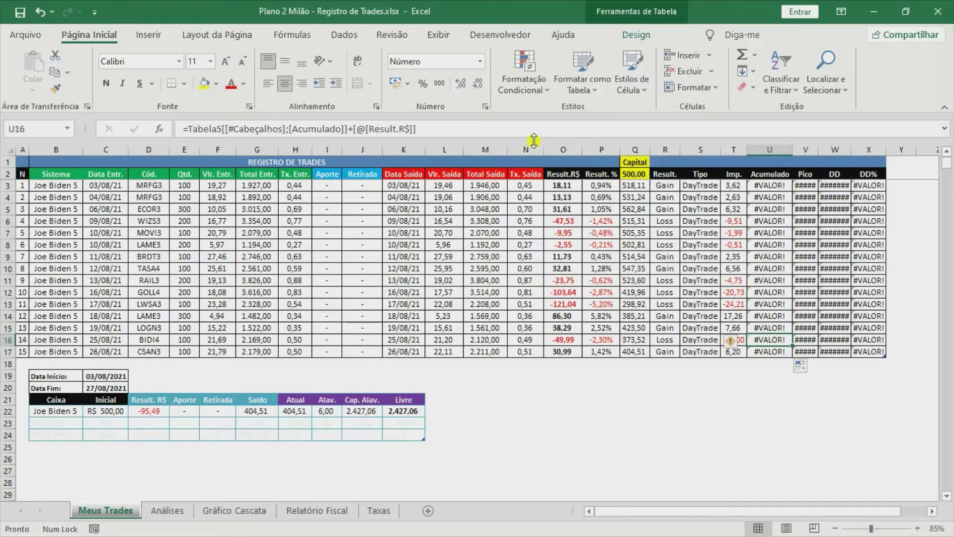
pyautogui.click(446, 129)
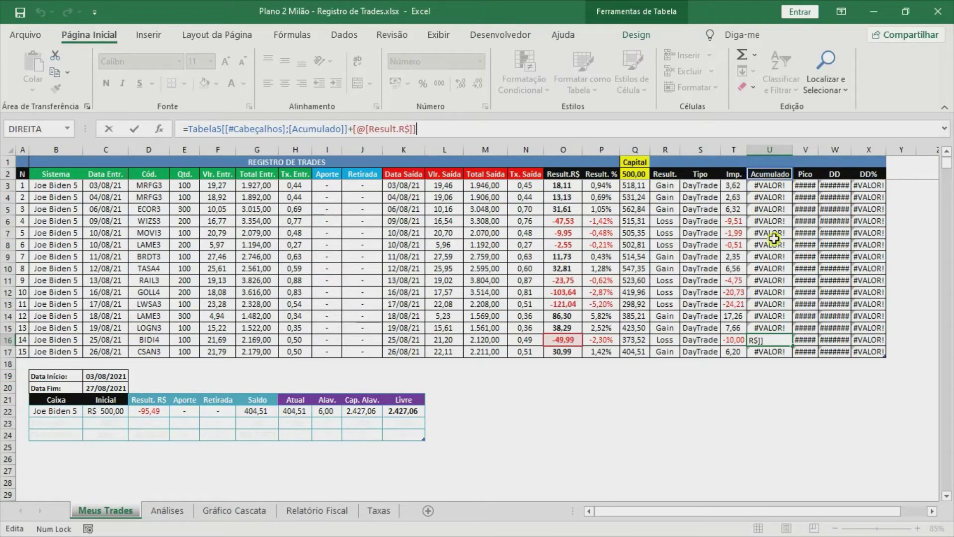
# Step: Replace the U3 formula with =U2+[@[Result.R$]] and fill it down the Acumulado column
pyautogui.click(774, 189)
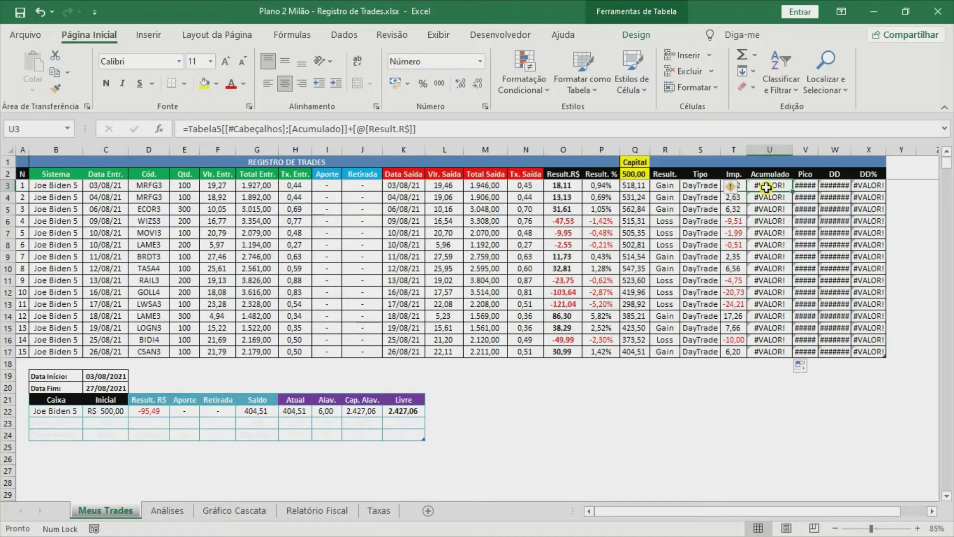
pyautogui.write('=')
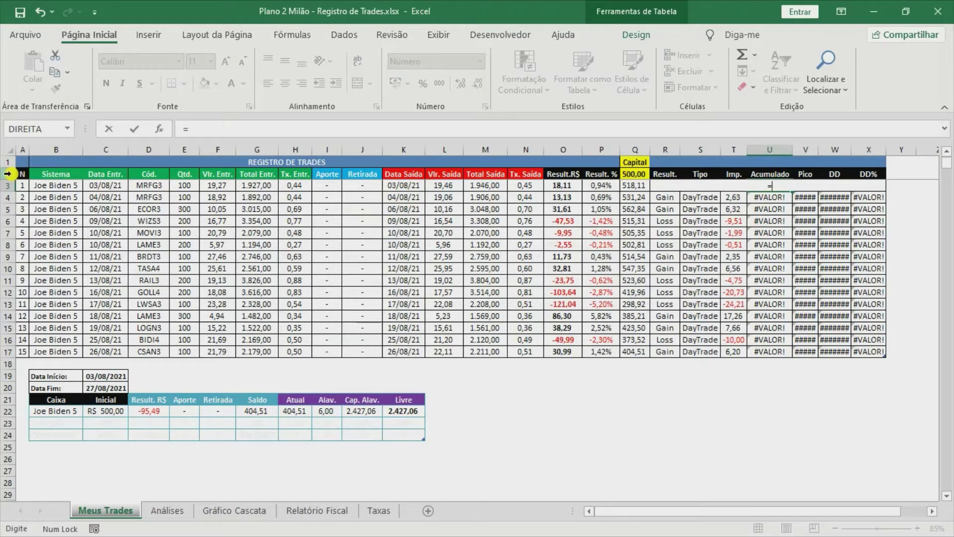
pyautogui.write('u2+')
pyautogui.click(601, 187)
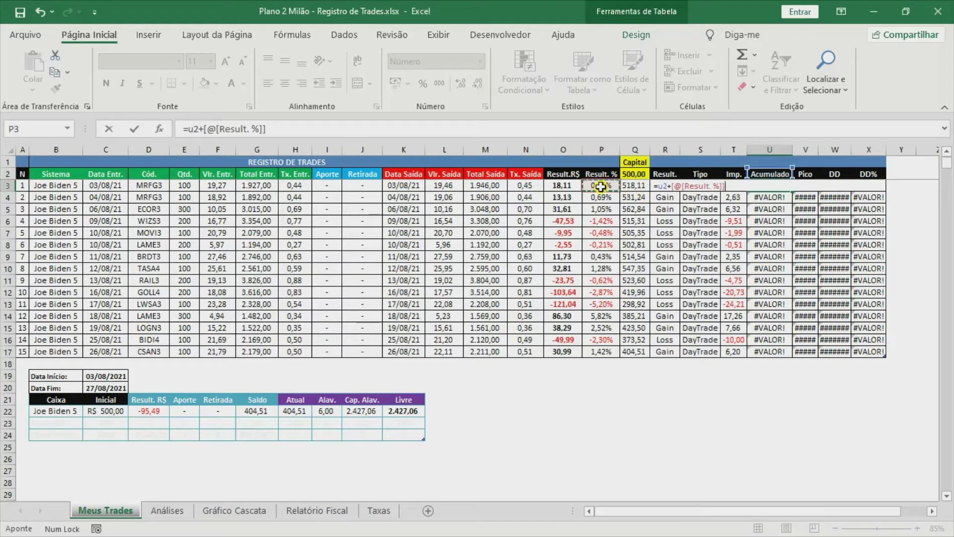
pyautogui.click(560, 185)
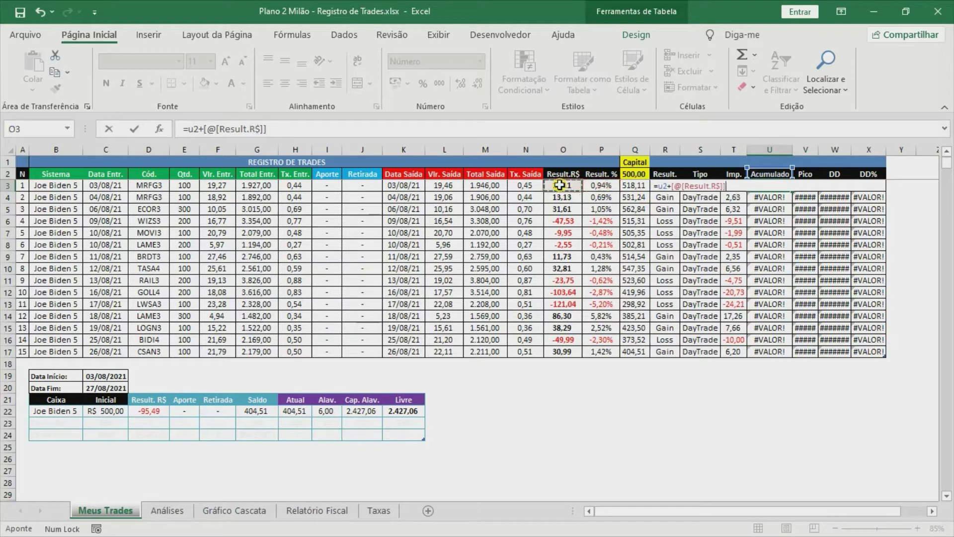
pyautogui.hotkey('ctrl', 'Return')
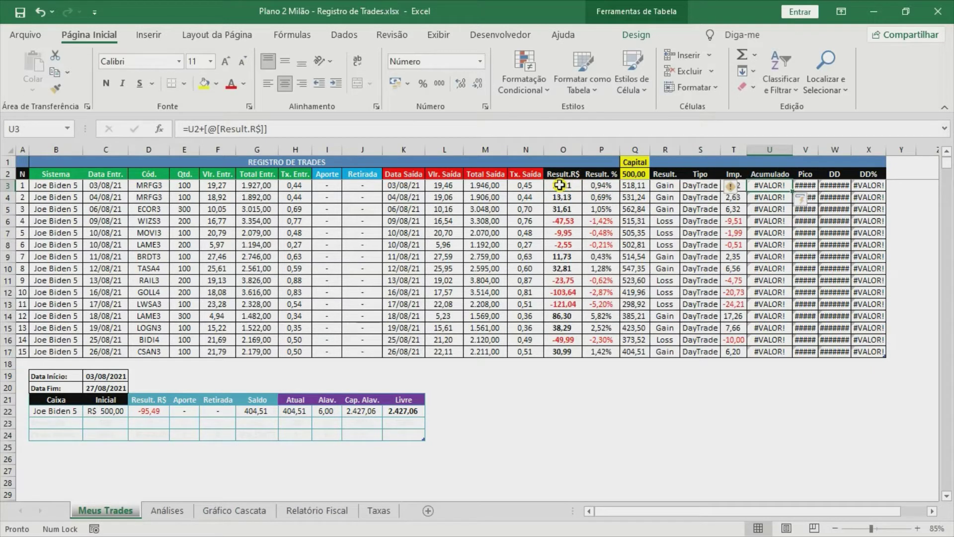
pyautogui.click(362, 130)
pyautogui.hotkey('ctrl', 'Return')
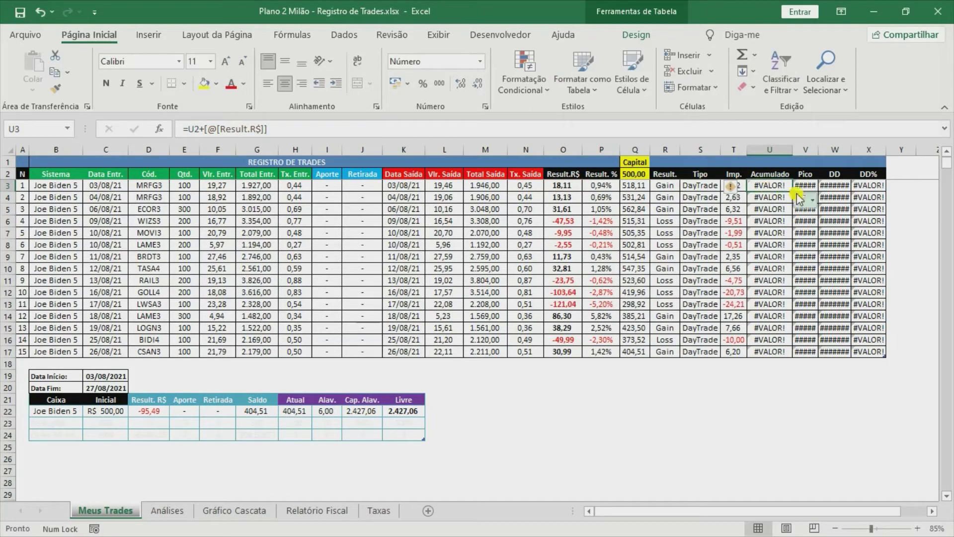
pyautogui.doubleClick(792, 192)
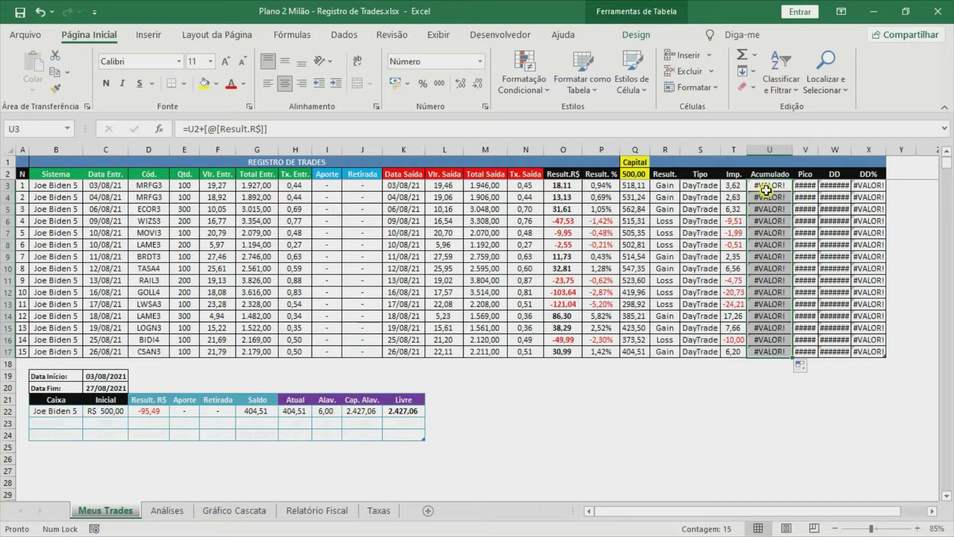
# Step: Examine which cells the Acumulado formula of the last trade, U17, refers to
pyautogui.click(773, 352)
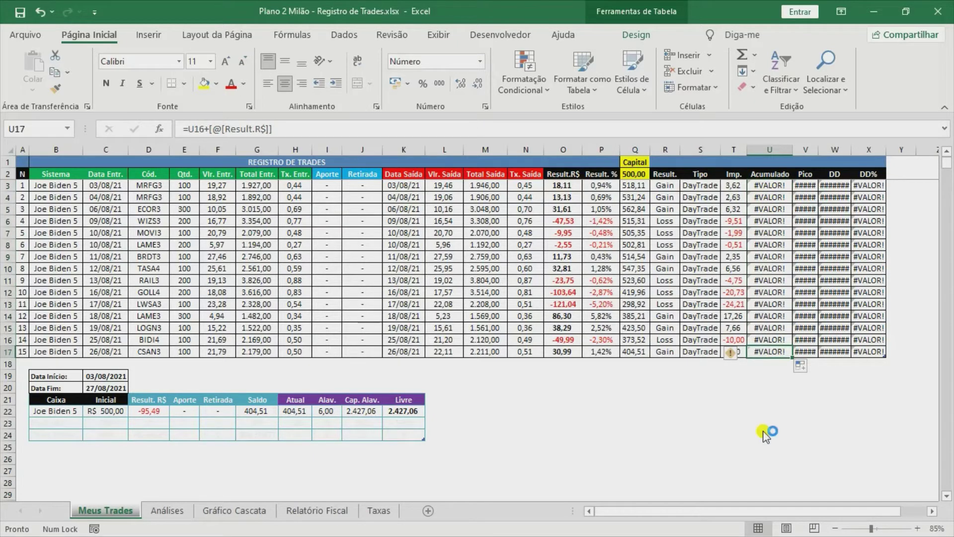
pyautogui.press('F1')
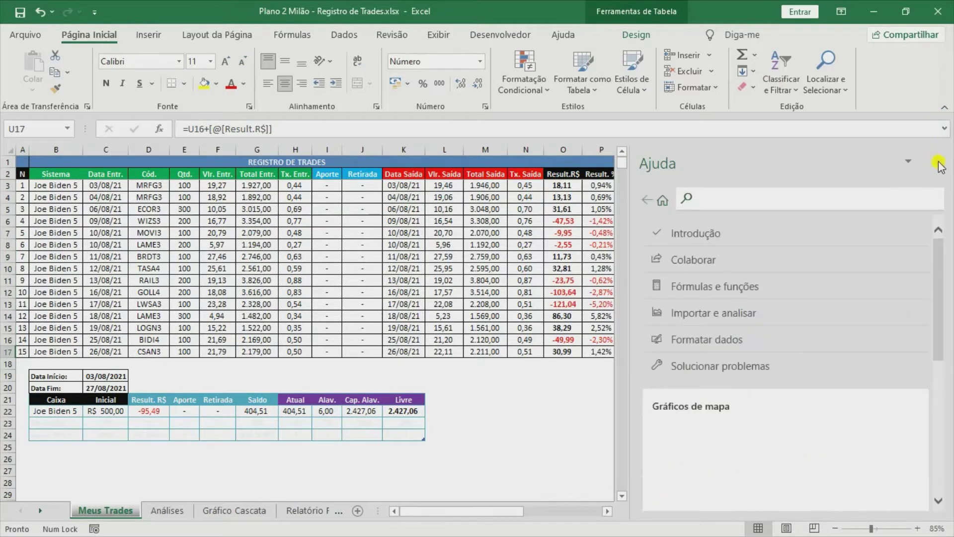
pyautogui.click(937, 160)
pyautogui.press('F2')
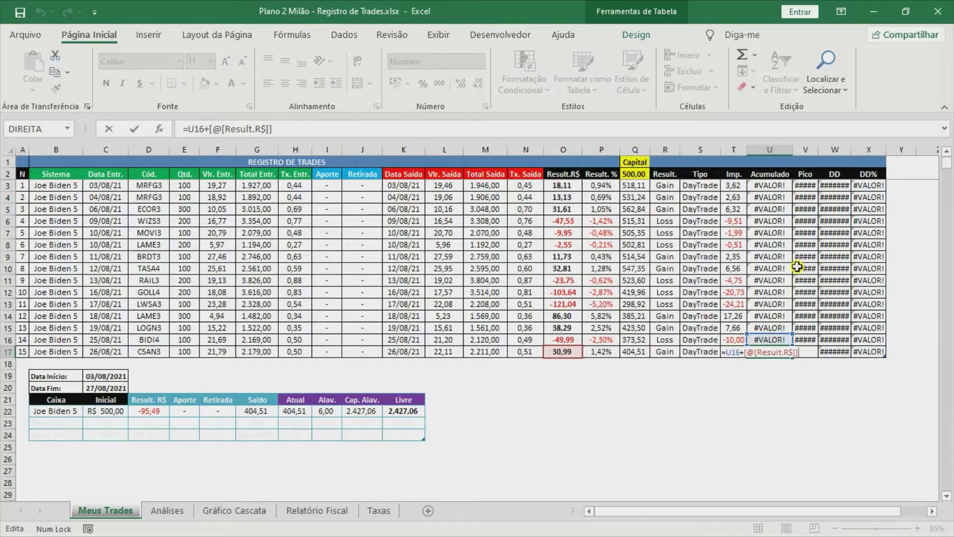
pyautogui.hotkey('ctrl', 'Return')
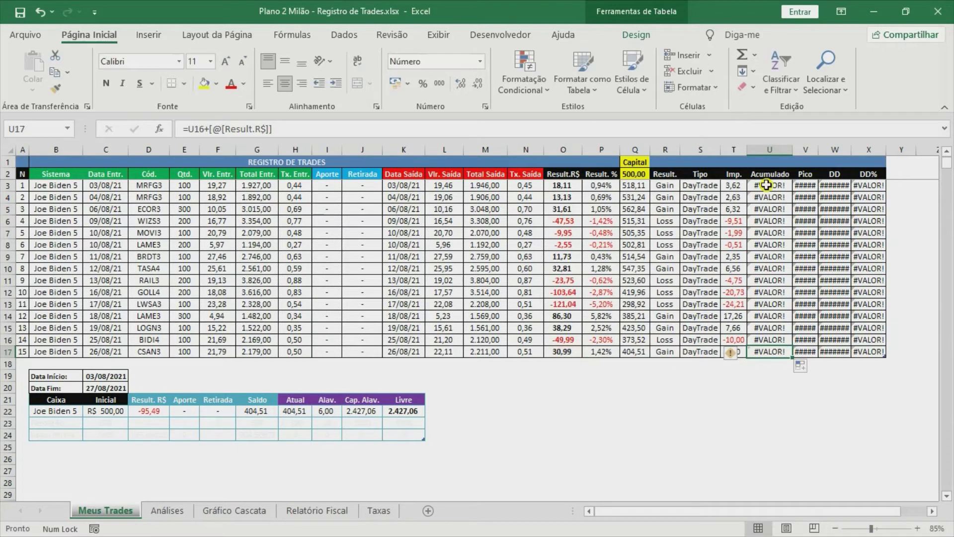
# Step: Replace the Acumulado header text in U2 with 0
pyautogui.click(769, 174)
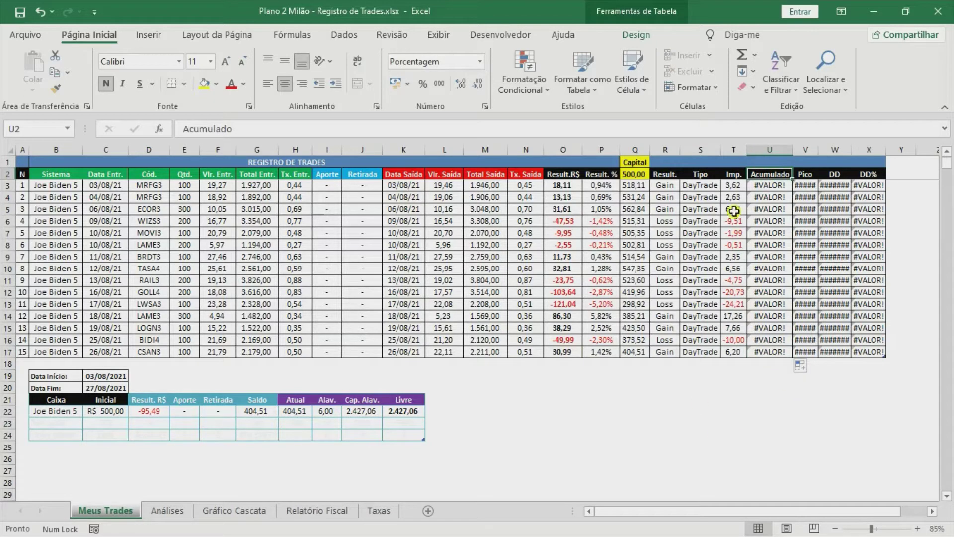
pyautogui.write('0')
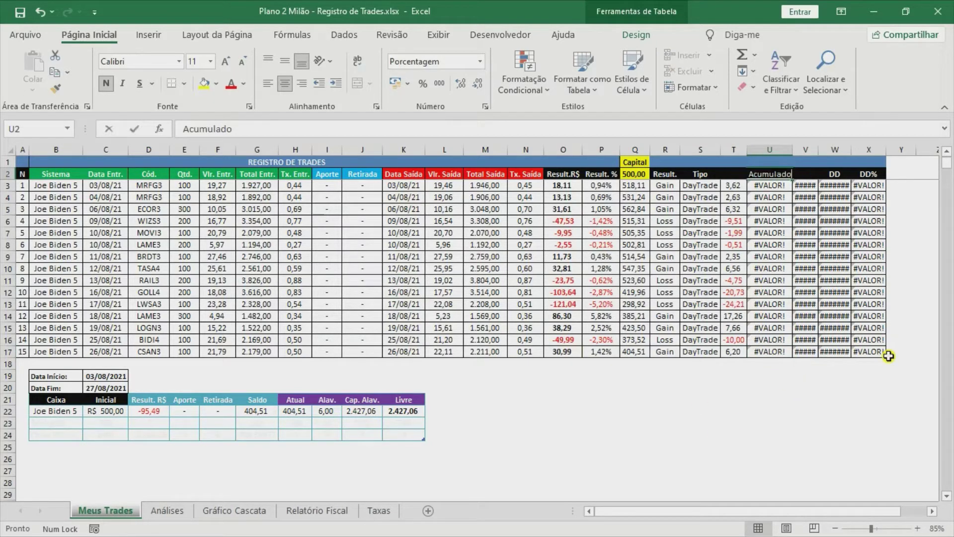
pyautogui.hotkey('ctrl', 'Return')
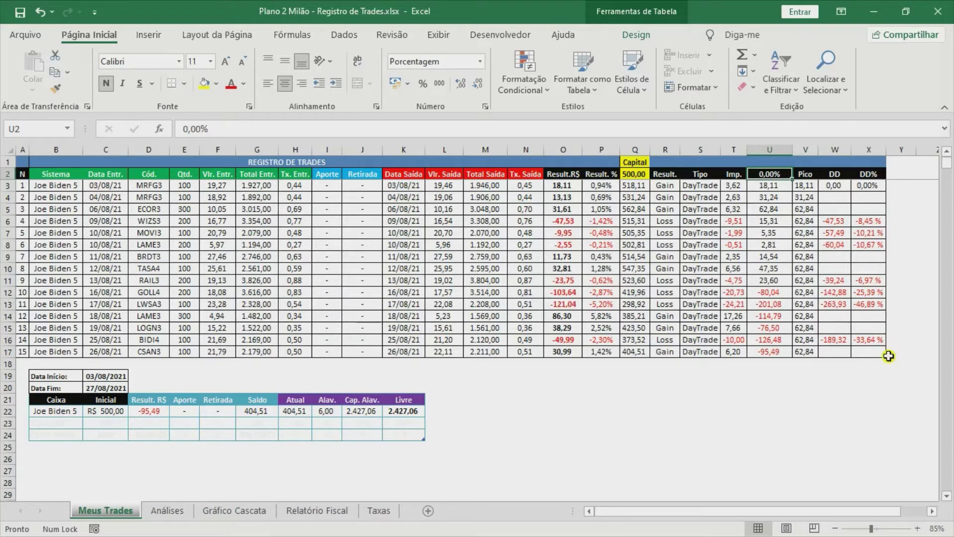
# Step: Enter the title Acumulado in U1, directly above the table's header row
pyautogui.press('Up')
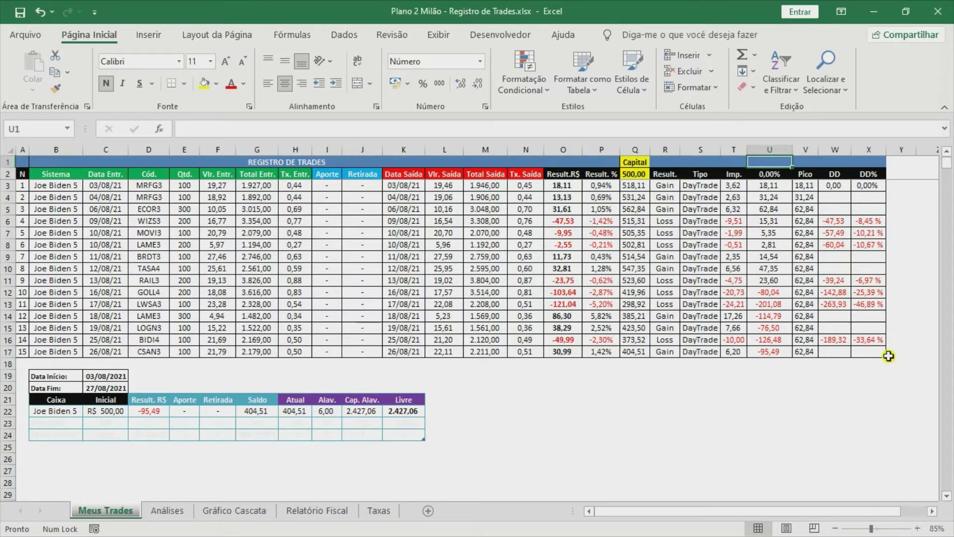
pyautogui.press('Left')
pyautogui.press('Left')
pyautogui.press('Left')
pyautogui.press('Left')
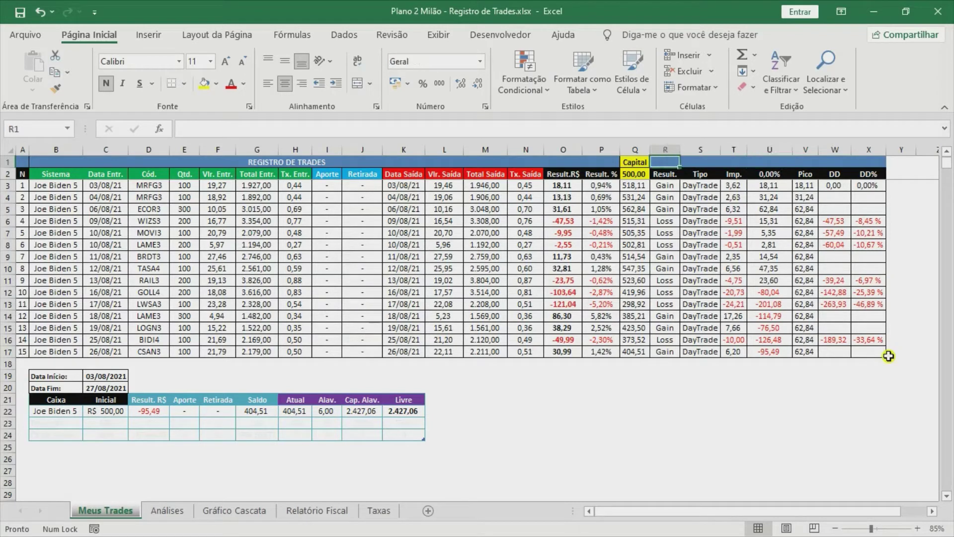
pyautogui.press('Down')
pyautogui.press('Right')
pyautogui.press('Right')
pyautogui.press('Right')
pyautogui.press('Right')
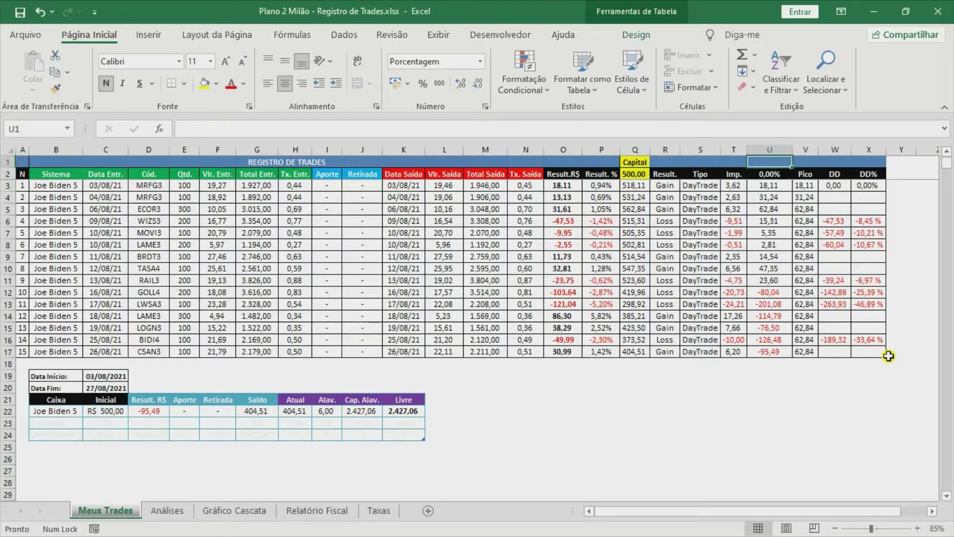
pyautogui.press('Up')
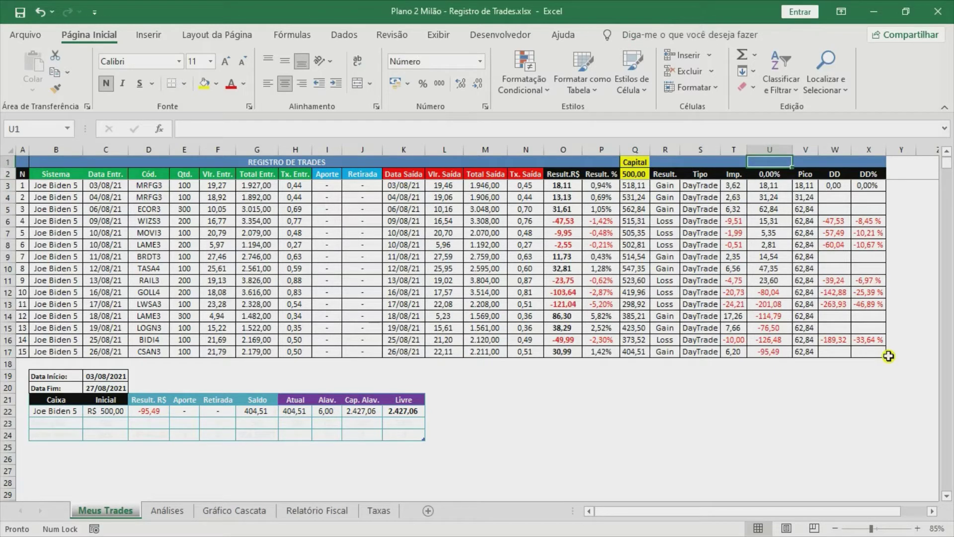
pyautogui.write('A')
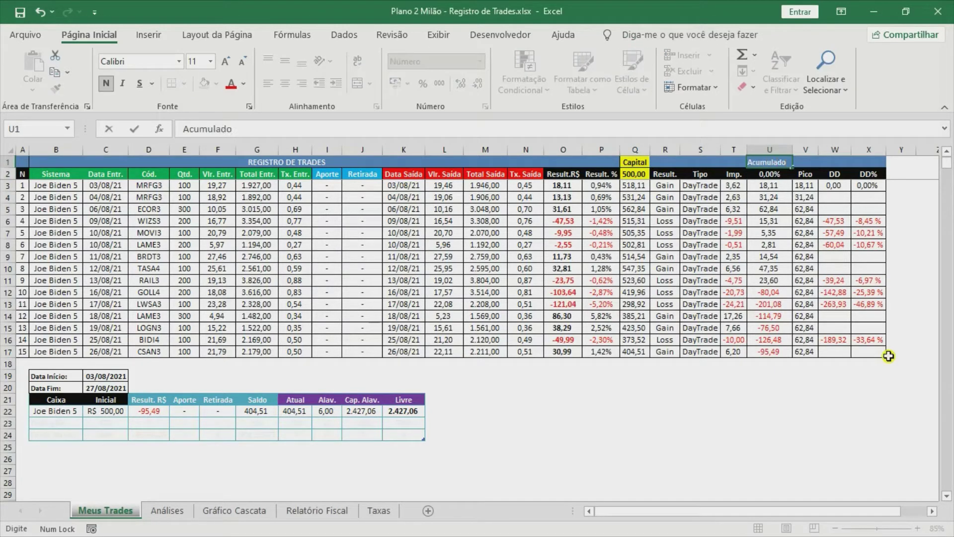
pyautogui.write('cumulado')
pyautogui.hotkey('ctrl', 'Return')
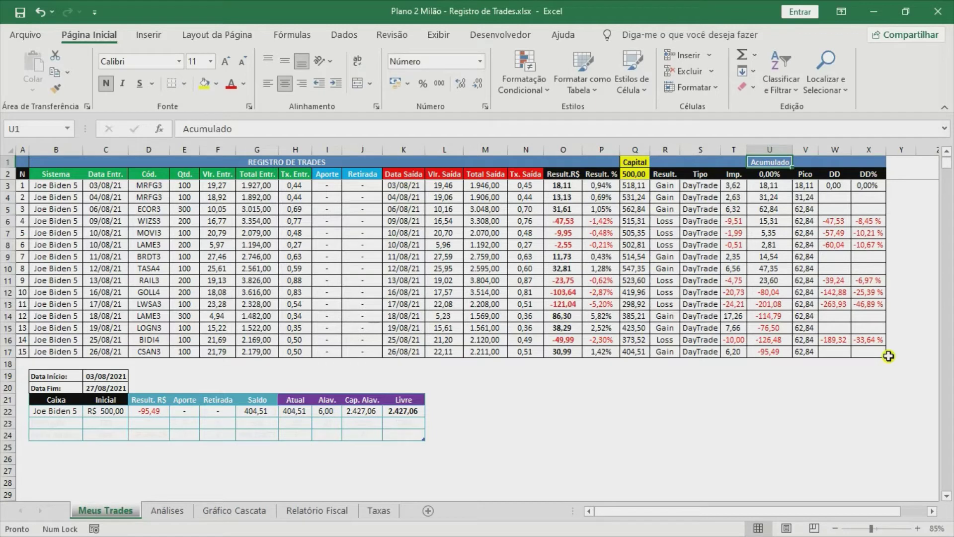
# Step: Copy the Pico header's formatting onto U1:U2 and format the zero in U2 as a number with two decimals
pyautogui.click(781, 177)
pyautogui.click(805, 174)
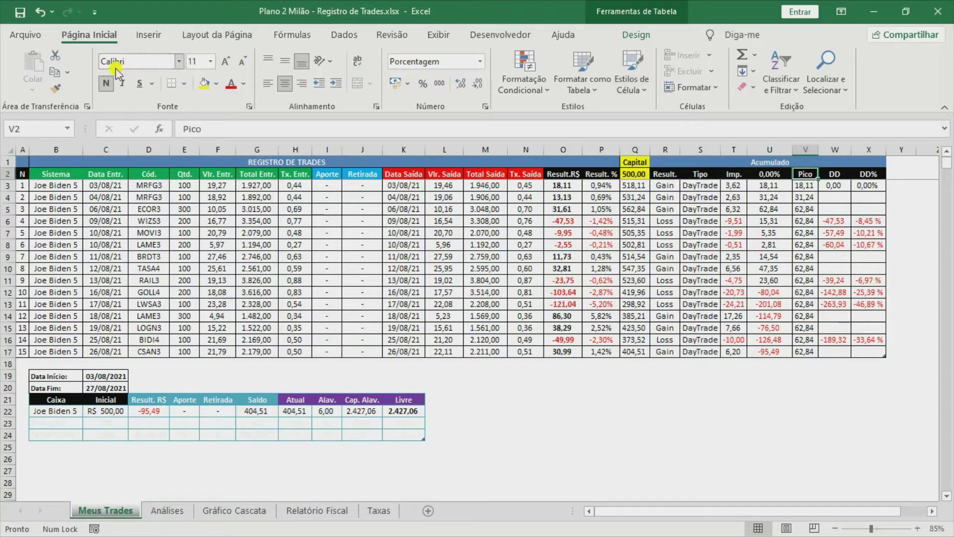
pyautogui.click(52, 91)
pyautogui.moveTo(768, 162); pyautogui.dragTo(770, 174)
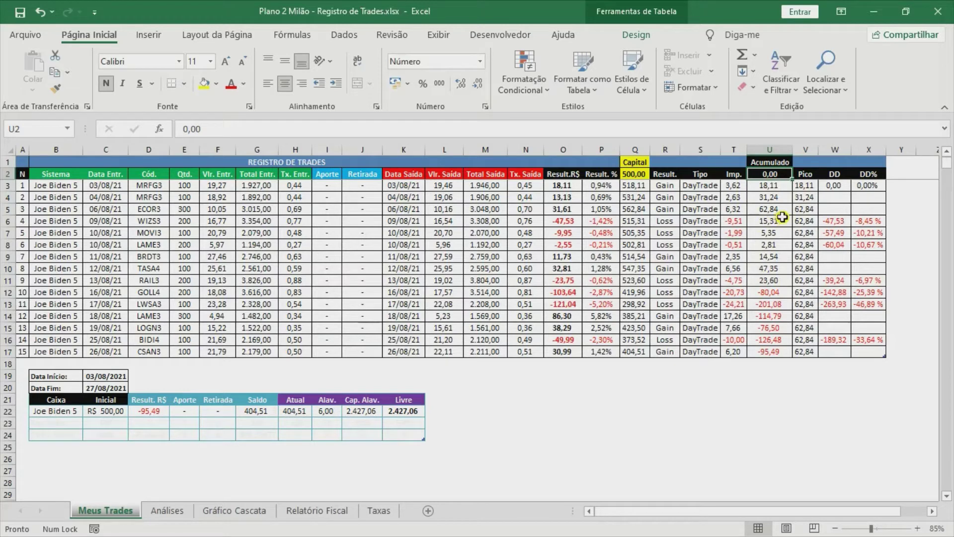
# Step: Undo the formatting of U1:U2, the title in U1 and the zero entered in the U2 header
pyautogui.hotkey('ctrl', 'z')
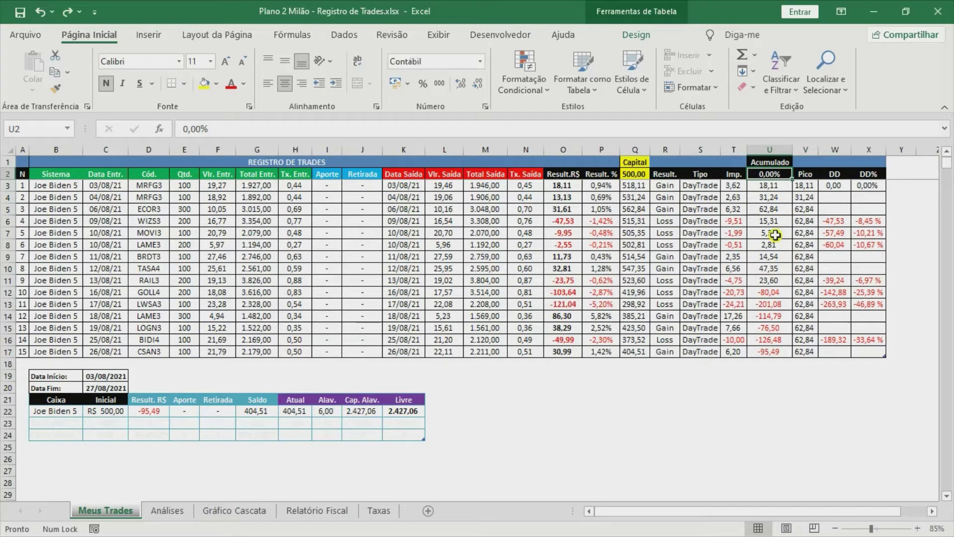
pyautogui.hotkey('ctrl', 'z')
pyautogui.hotkey('ctrl', 'z')
pyautogui.hotkey('ctrl', 'z')
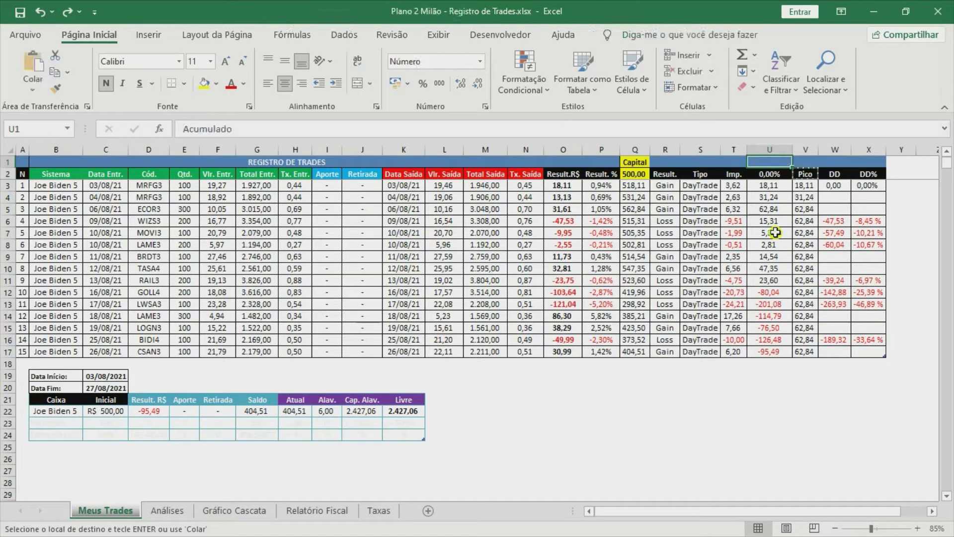
pyautogui.hotkey('ctrl', 'z')
pyautogui.hotkey('ctrl', 'z')
pyautogui.hotkey('ctrl', 'z')
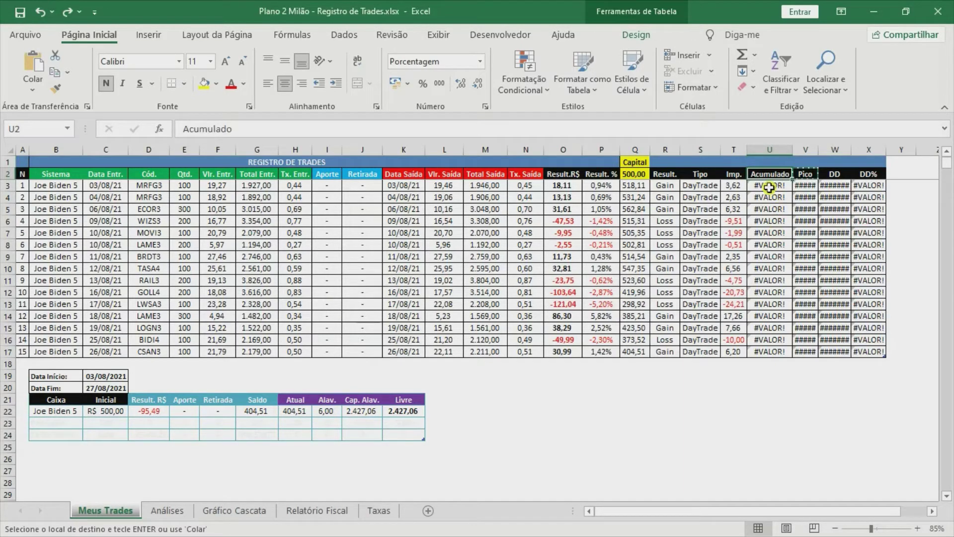
# Step: Wrap the Acumulado formula in U3 in SEERRO, making it =SEERRO(U2+[@[Result.R$]];0+[@[Result.R$]]), and fill it down the column
pyautogui.click(770, 187)
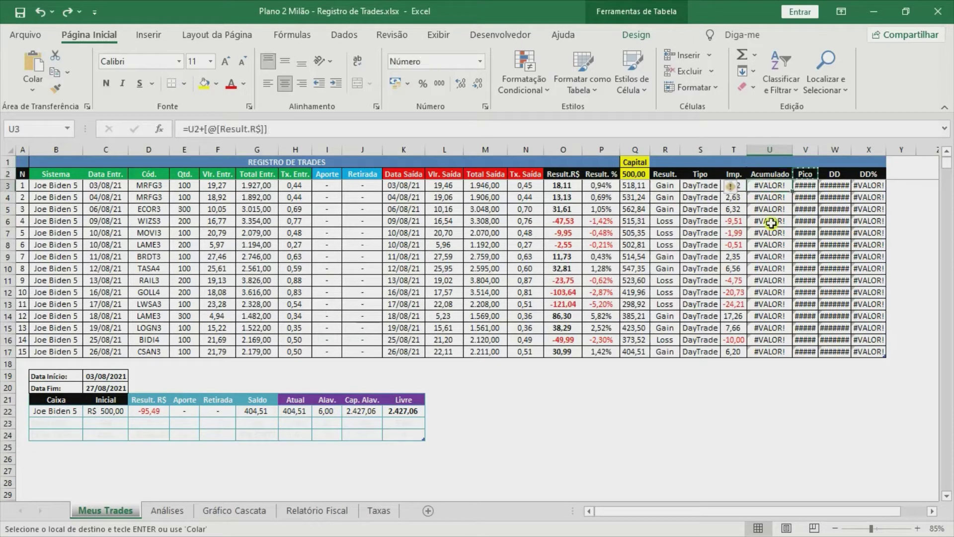
pyautogui.click(189, 129)
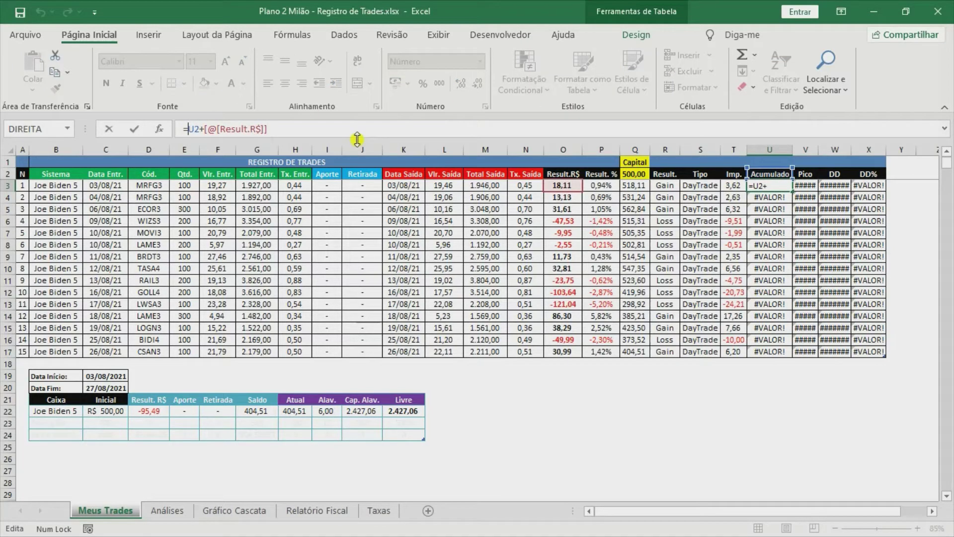
pyautogui.write('seerro')
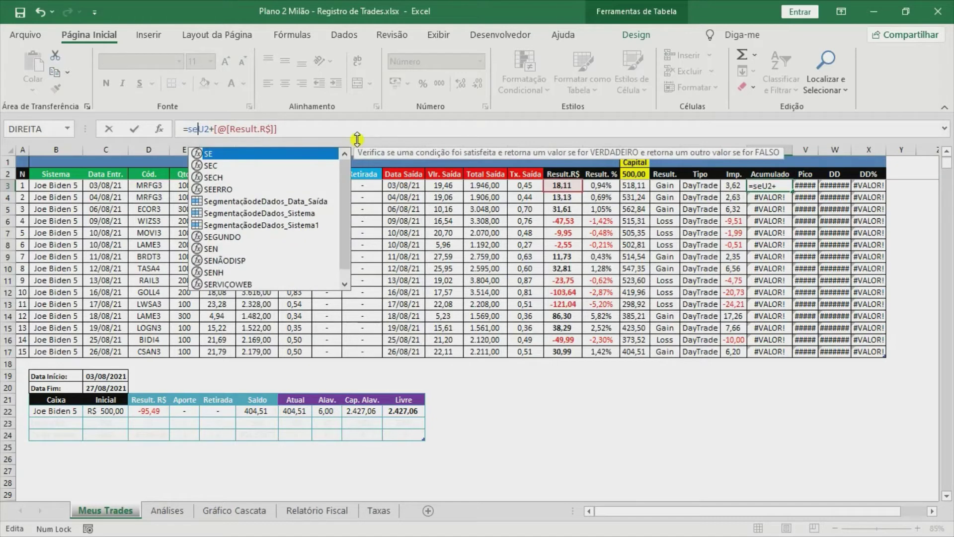
pyautogui.write('(')
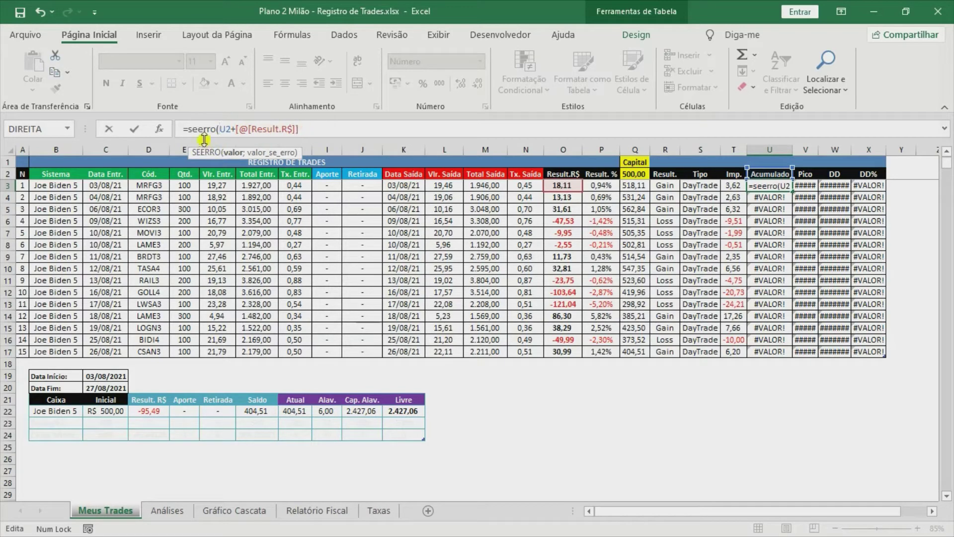
pyautogui.click(308, 128)
pyautogui.write(';0+')
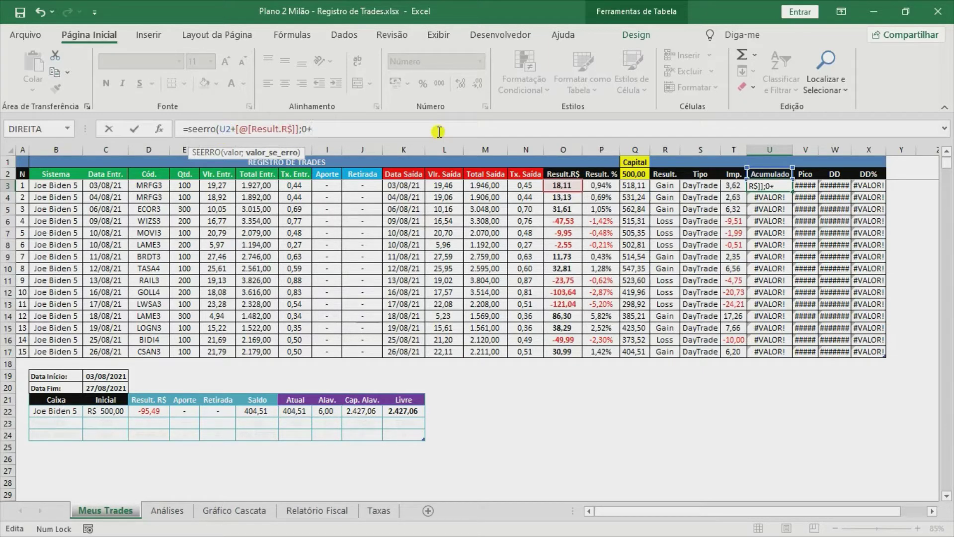
pyautogui.click(570, 186)
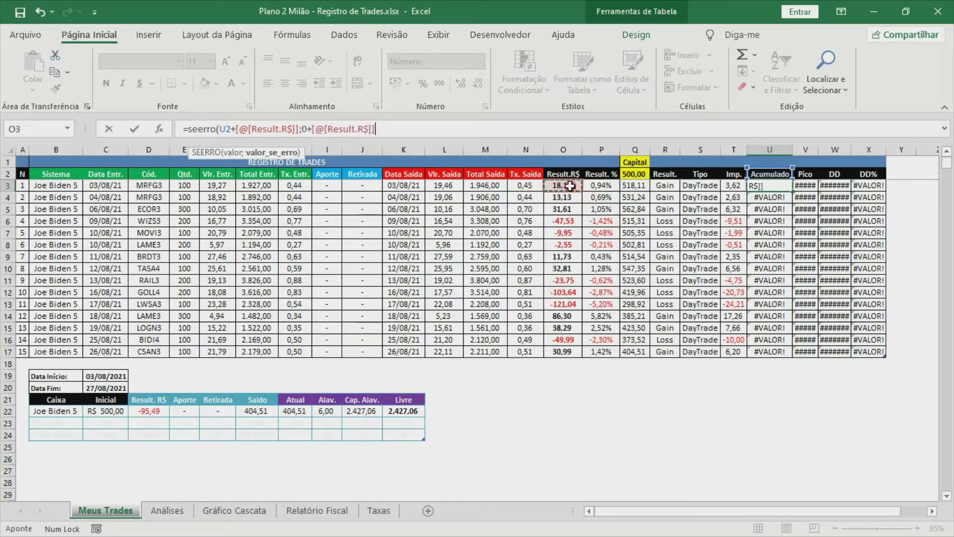
pyautogui.write(')')
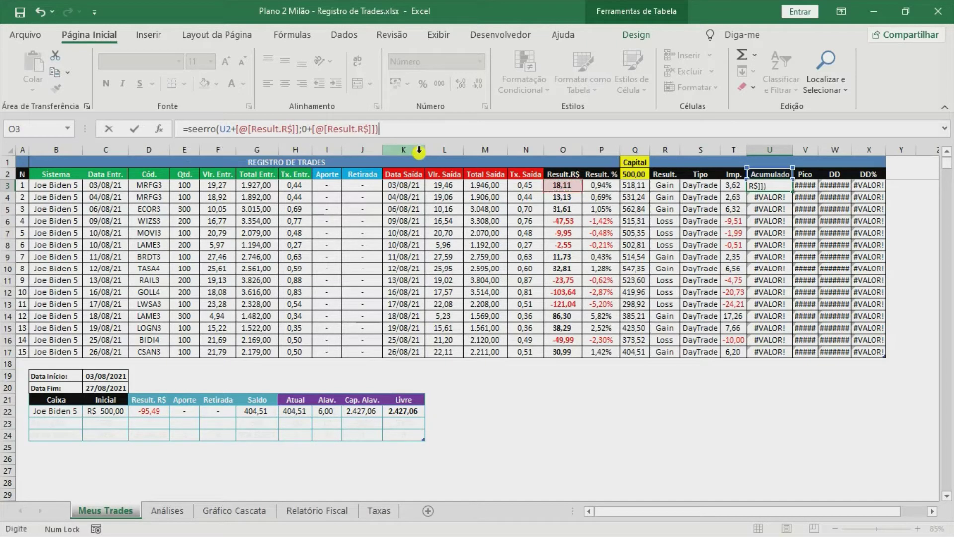
pyautogui.hotkey('ctrl', 'Return')
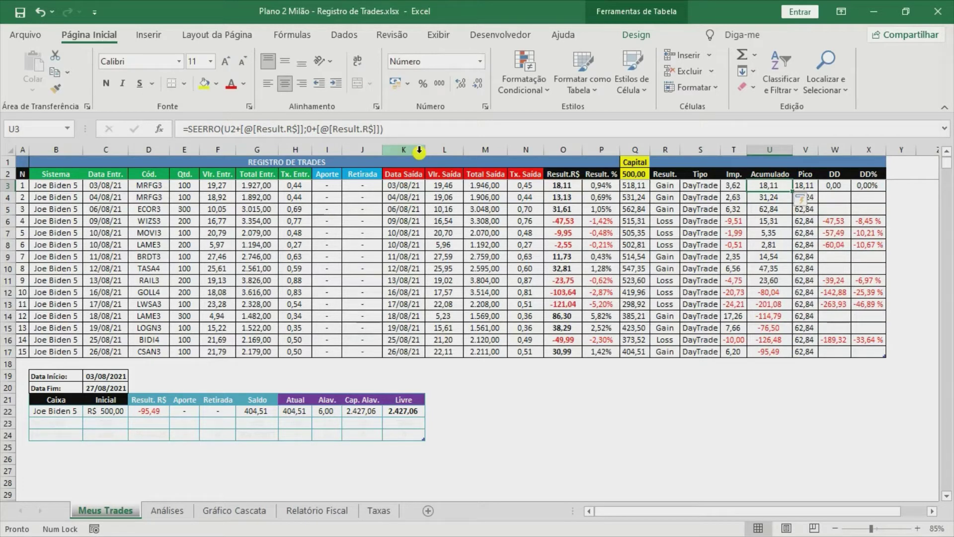
pyautogui.click(774, 175)
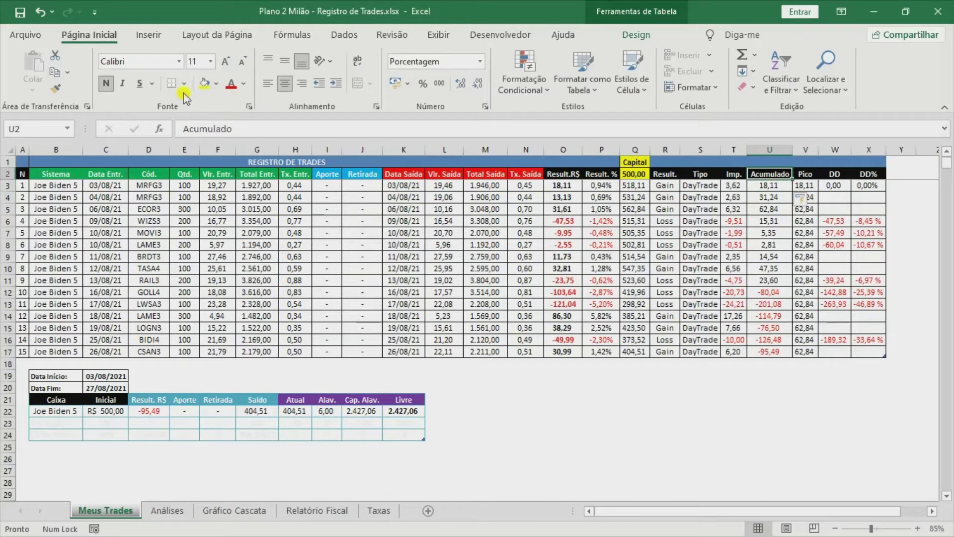
pyautogui.click(772, 184)
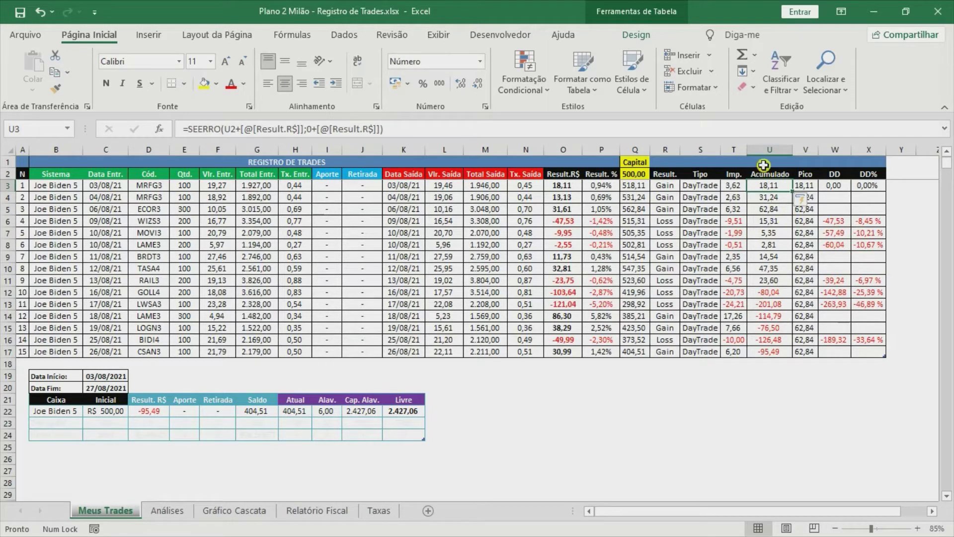
# Step: Test the Acumulado error handling by entering the text a in U8, check the formula in U9, and undo the entry
pyautogui.click(770, 243)
pyautogui.write('a')
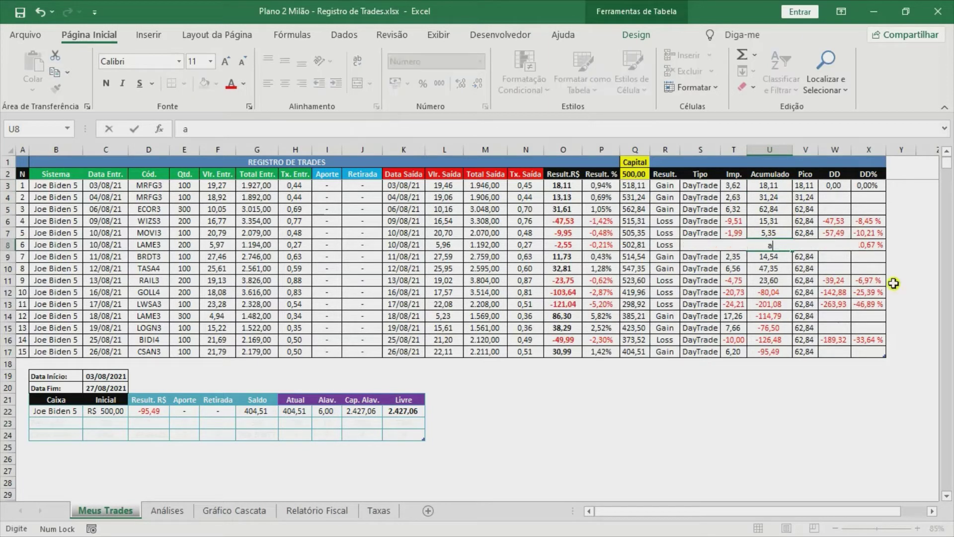
pyautogui.hotkey('ctrl', 'Return')
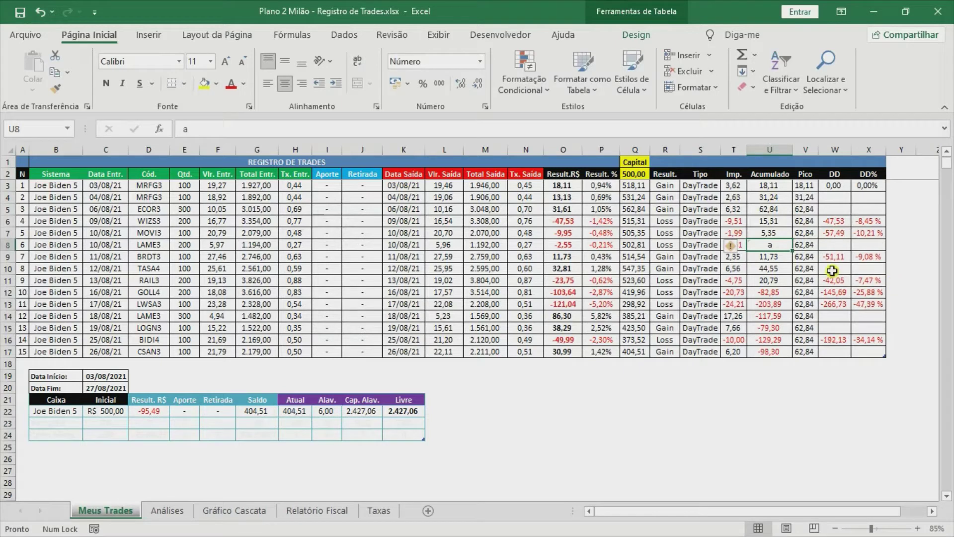
pyautogui.click(768, 256)
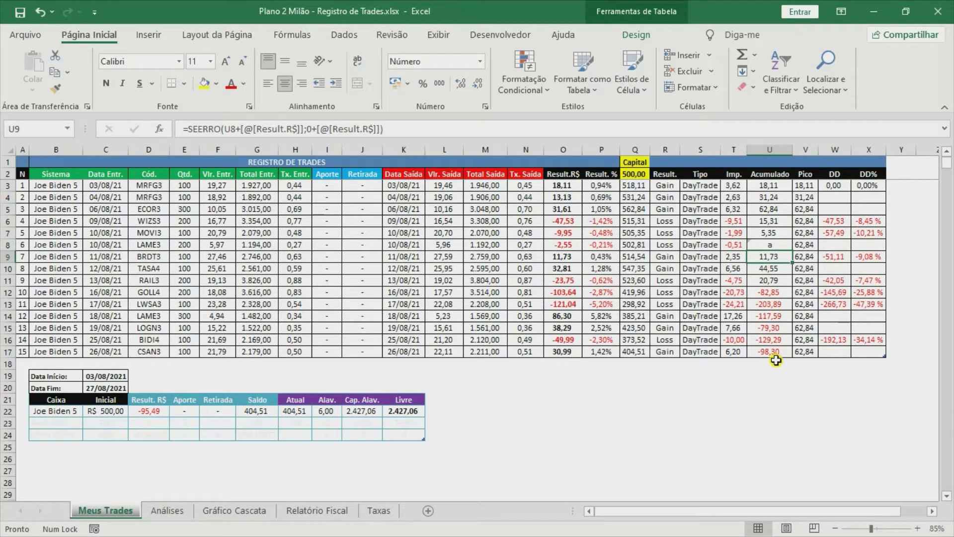
pyautogui.hotkey('ctrl', 'z')
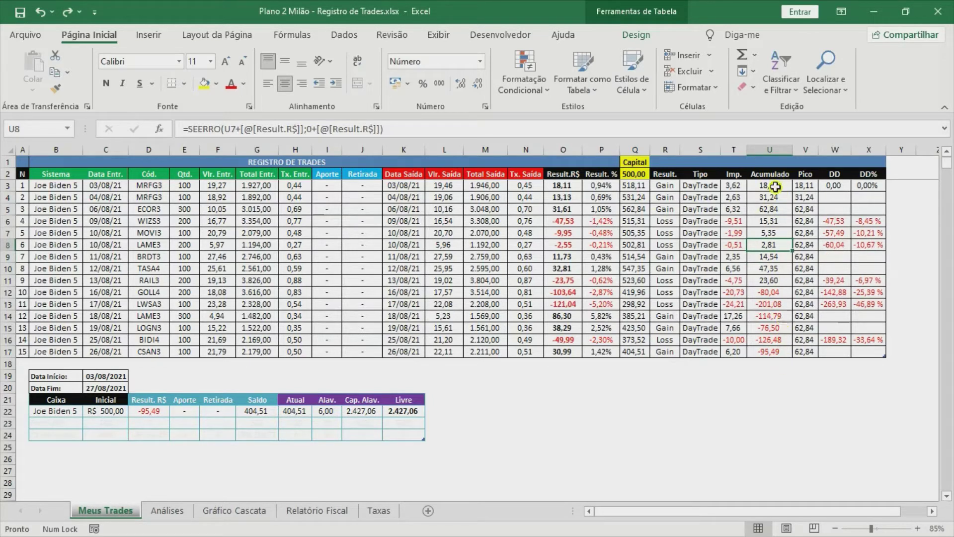
# Step: Add a new empty row at the end of the trades table and compare its Acumulado formula with the previous row's
pyautogui.click(782, 354)
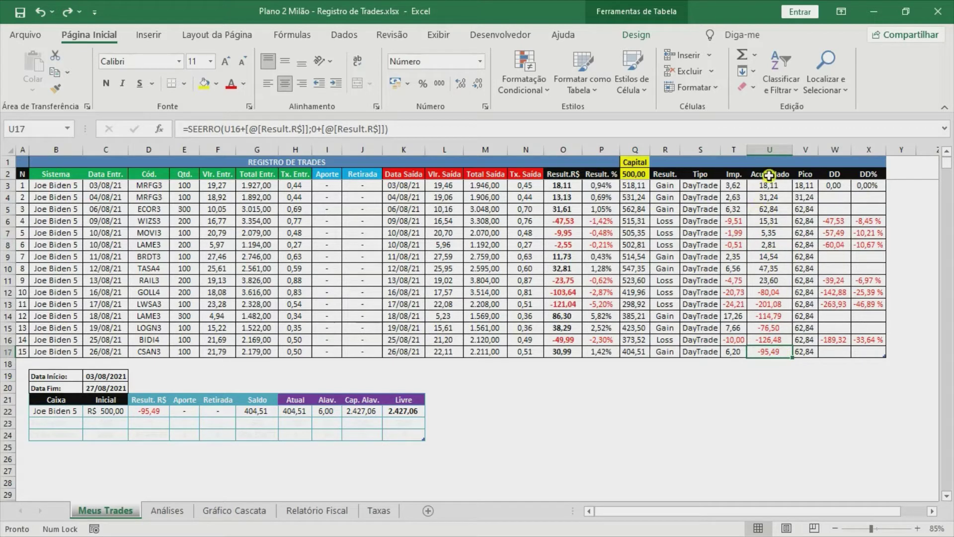
pyautogui.click(875, 351)
pyautogui.press('Tab')
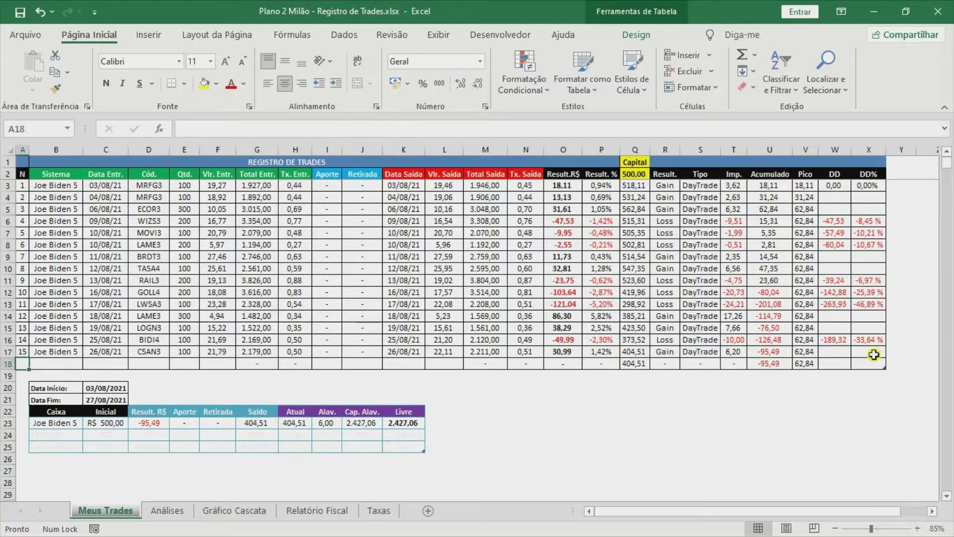
pyautogui.click(774, 365)
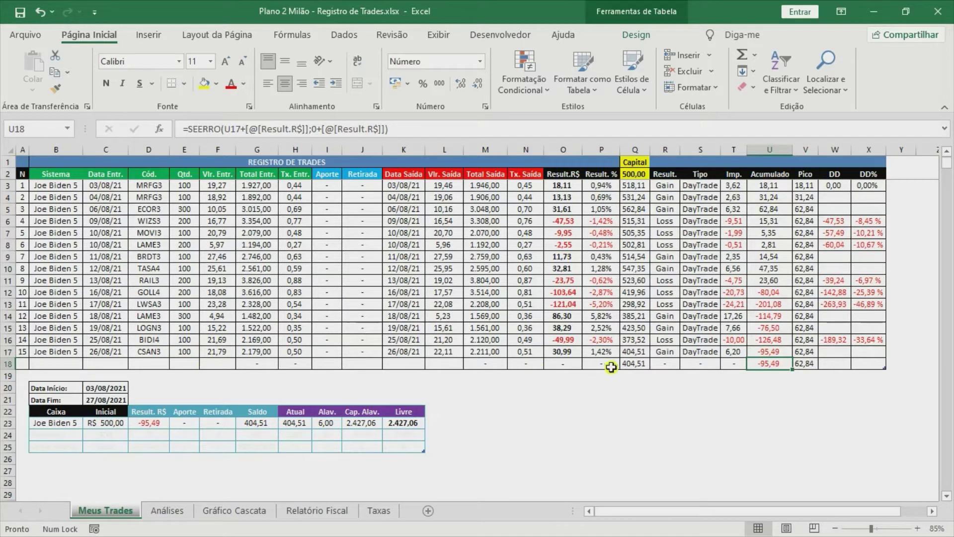
pyautogui.click(776, 352)
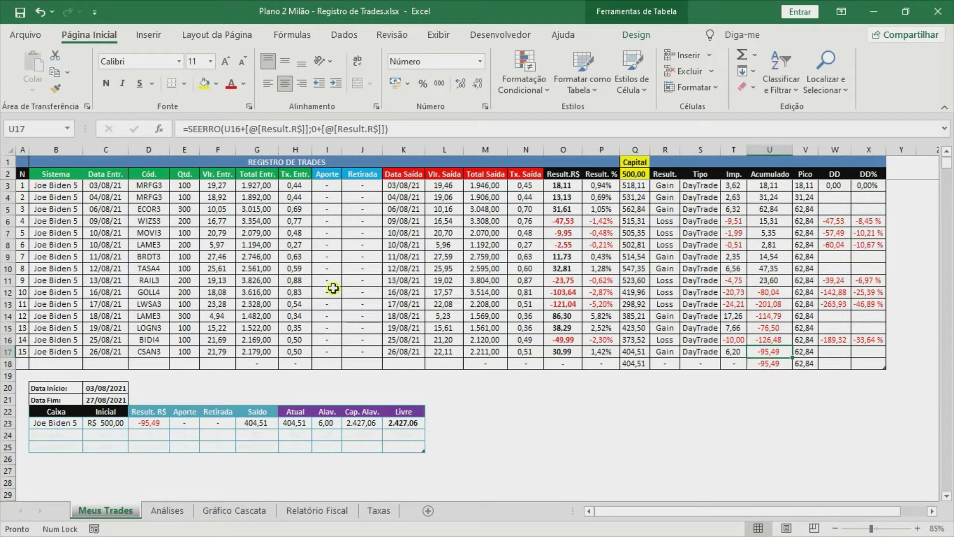
# Step: Test the running total by entering 1 as Result.R$ in the new row, check its Acumulado cell, and undo the entry
pyautogui.click(549, 366)
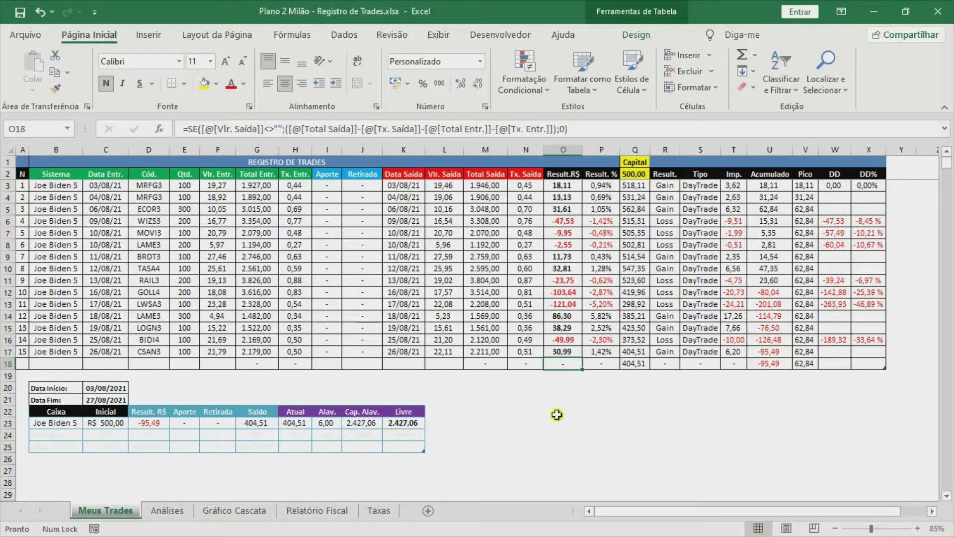
pyautogui.write('1')
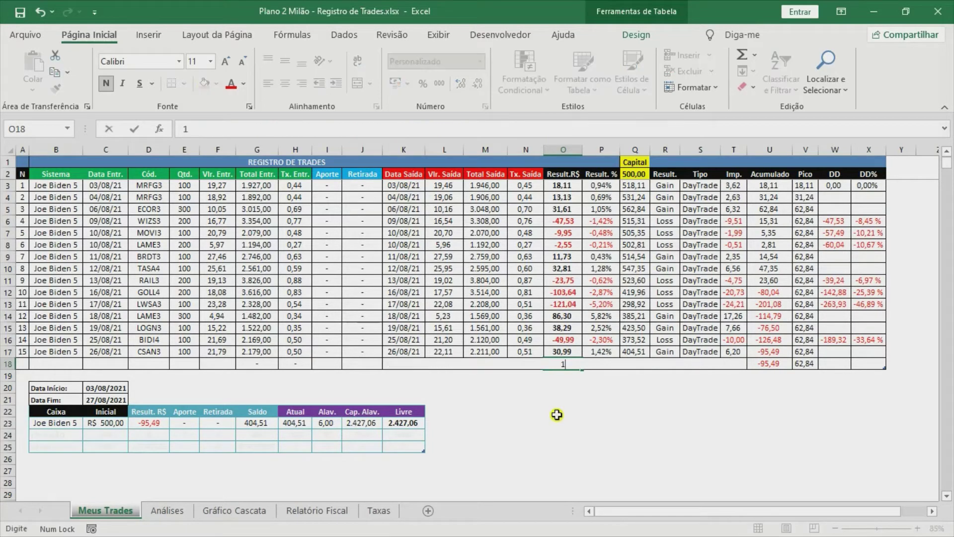
pyautogui.hotkey('ctrl', 'Return')
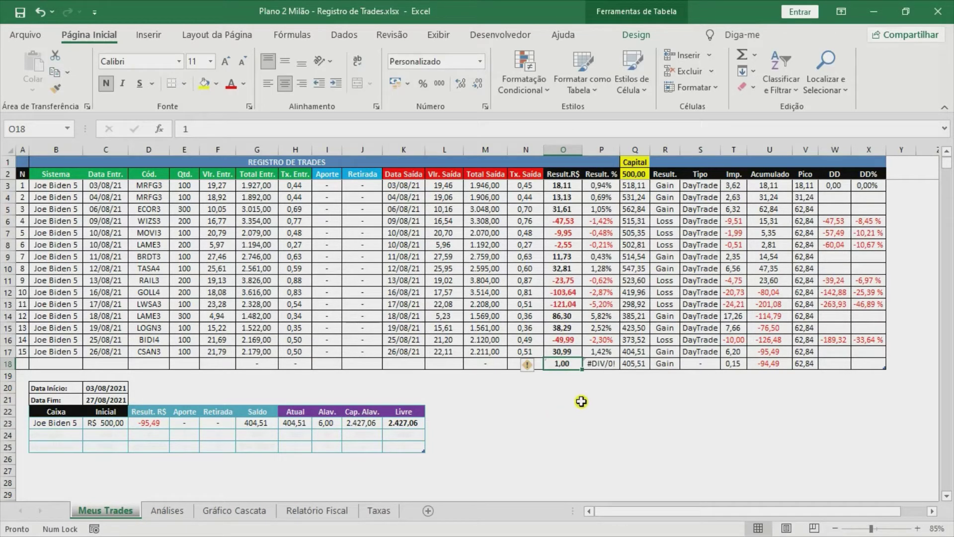
pyautogui.click(774, 361)
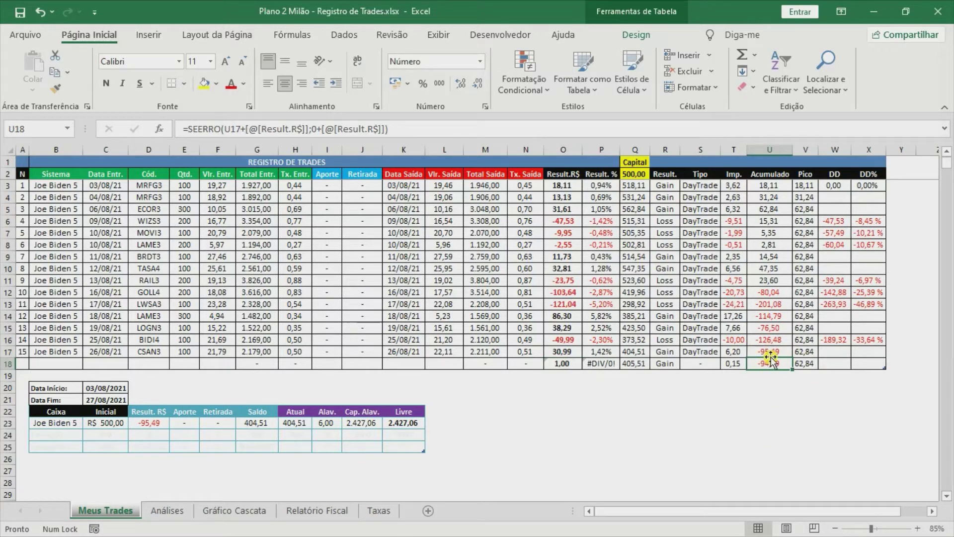
pyautogui.hotkey('ctrl', 'z')
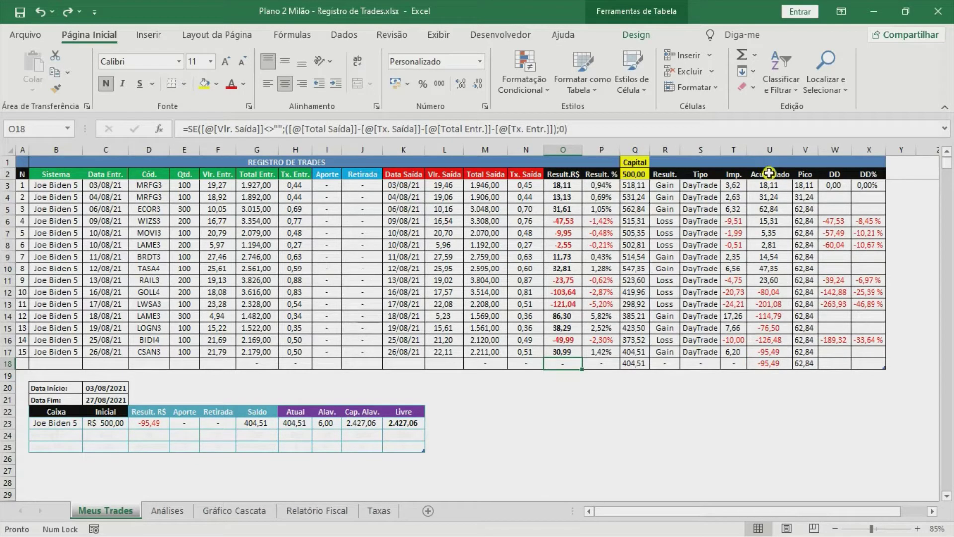
# Step: Examine the arguments of the MÁXIMO formula in the first Pico cell, V3, leaving the formula as it is
pyautogui.click(806, 187)
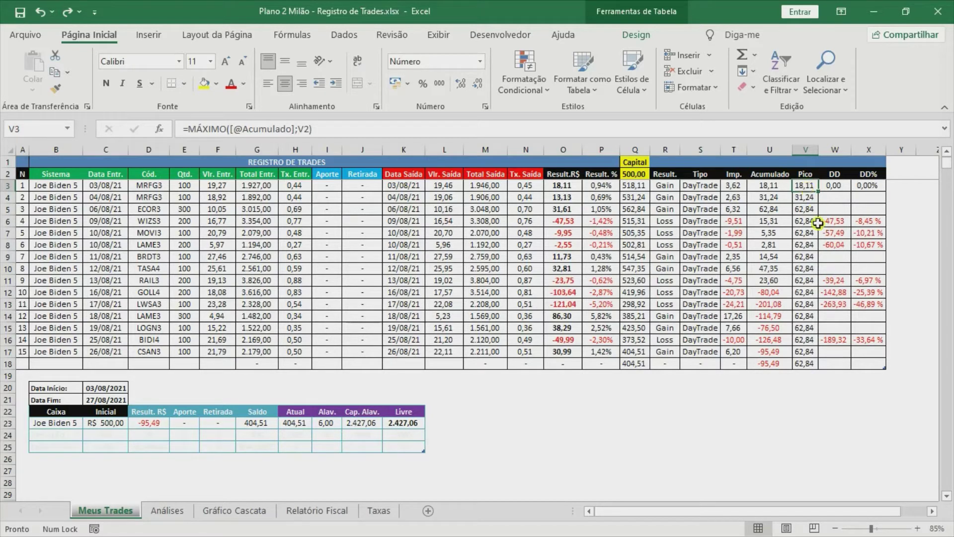
pyautogui.click(469, 127)
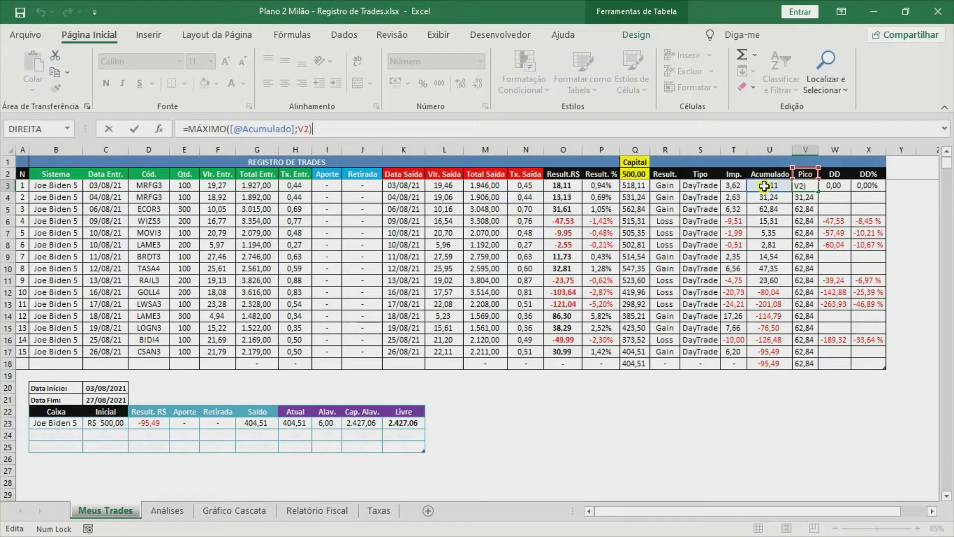
pyautogui.click(293, 130)
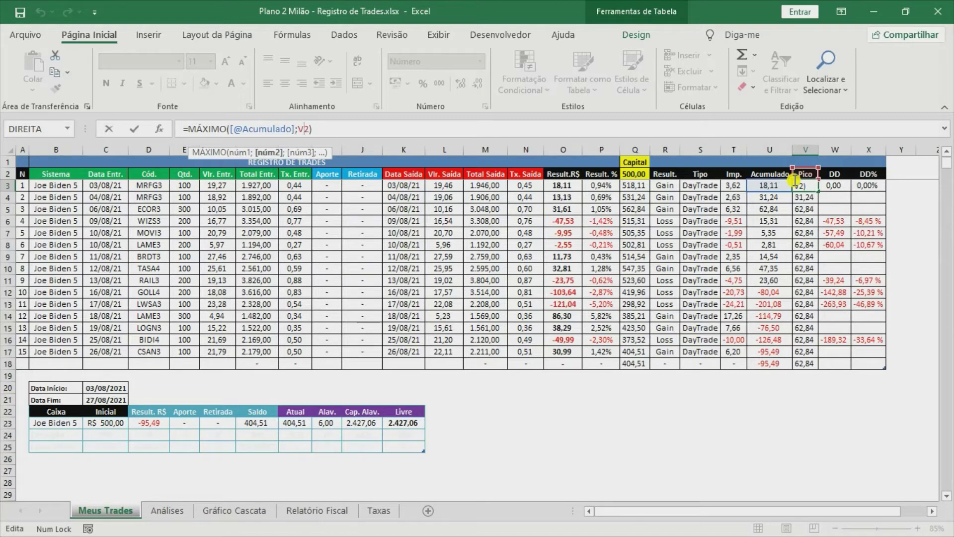
pyautogui.hotkey('ctrl', 'Return')
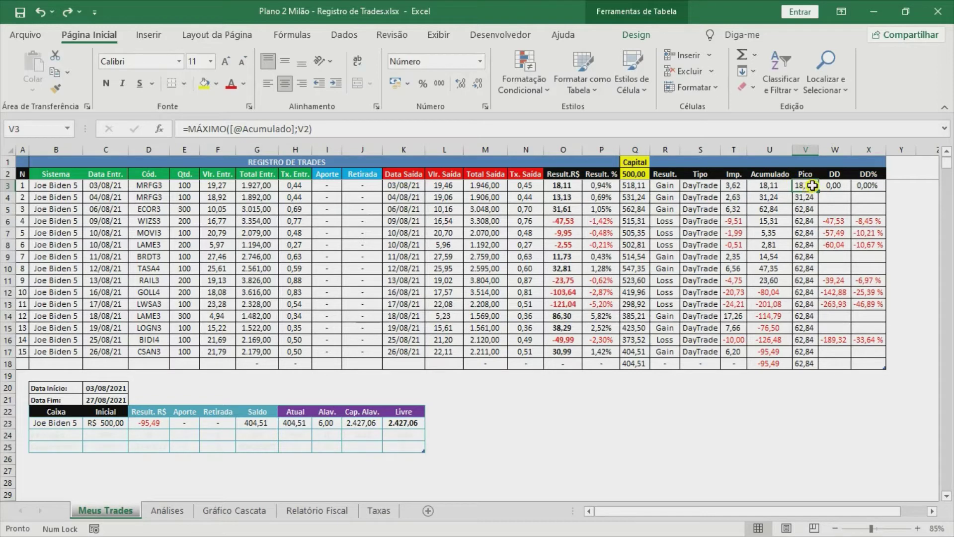
# Step: Compare the Acumulado and Pico formulas of the first three trades, rows 3 to 5, to follow how the peak is carried down
pyautogui.click(767, 198)
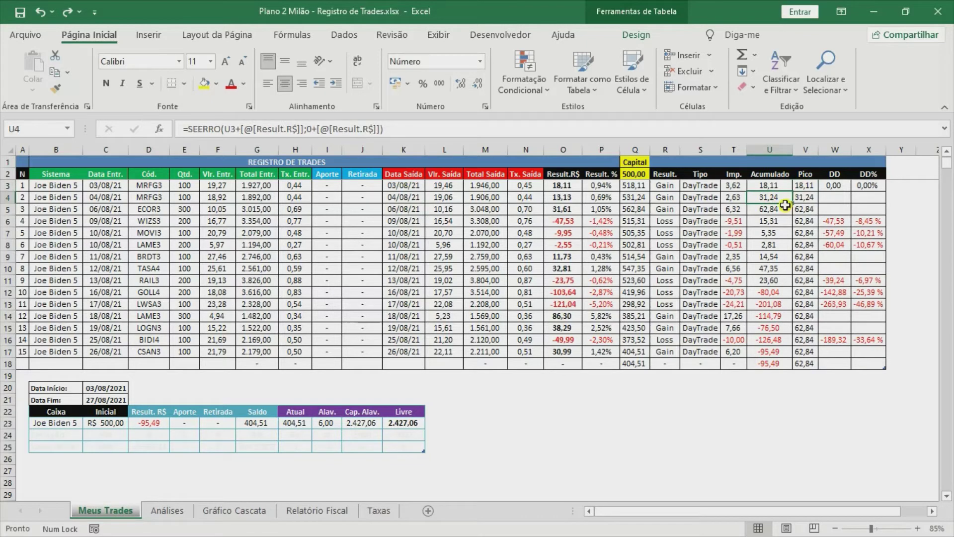
pyautogui.click(805, 187)
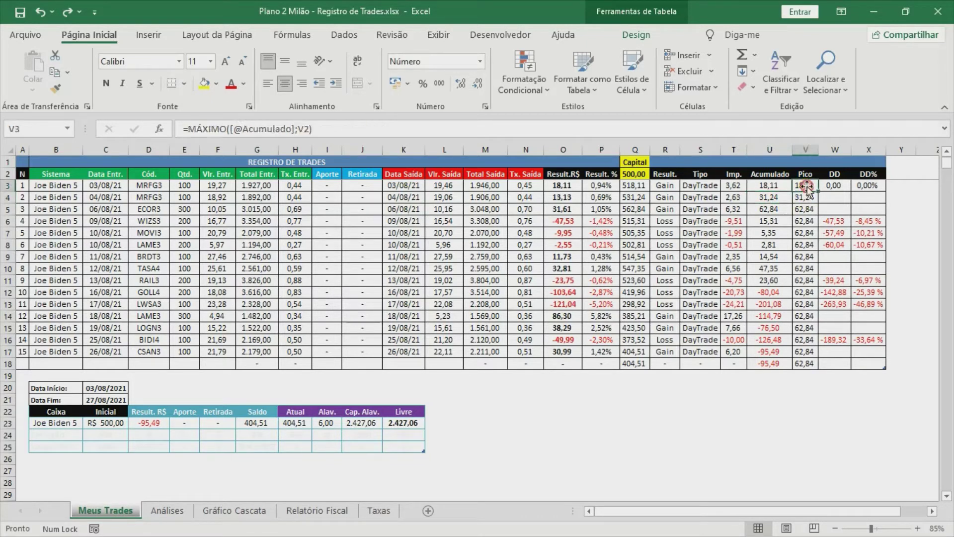
pyautogui.click(775, 199)
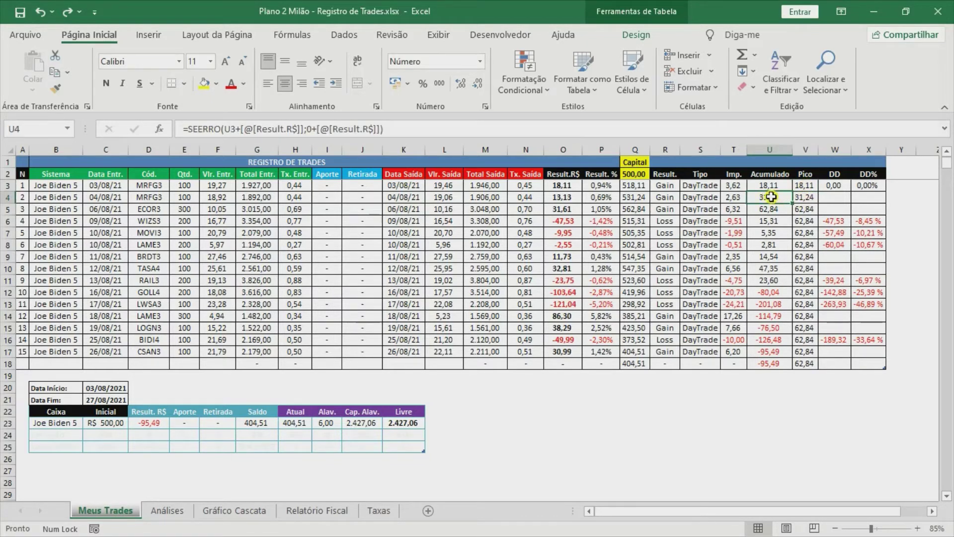
pyautogui.click(807, 196)
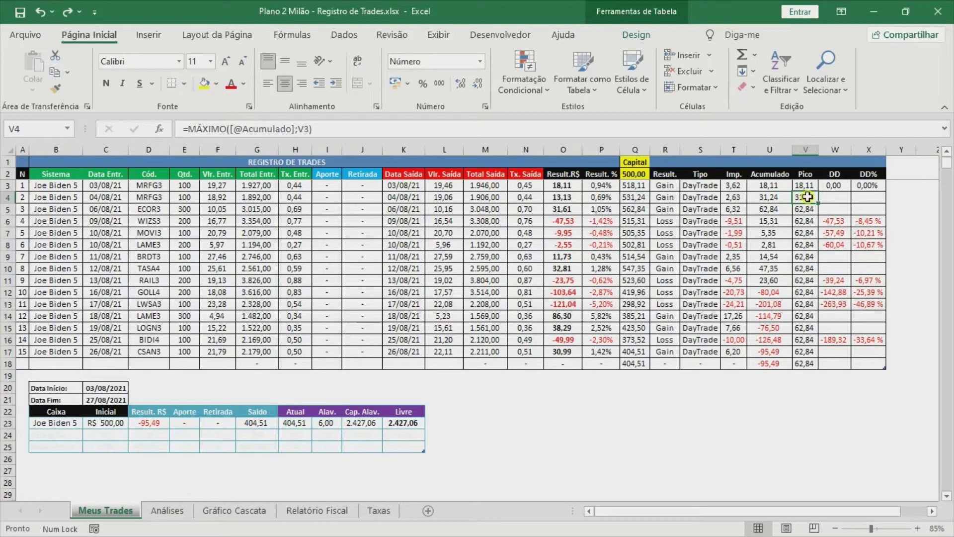
pyautogui.click(770, 209)
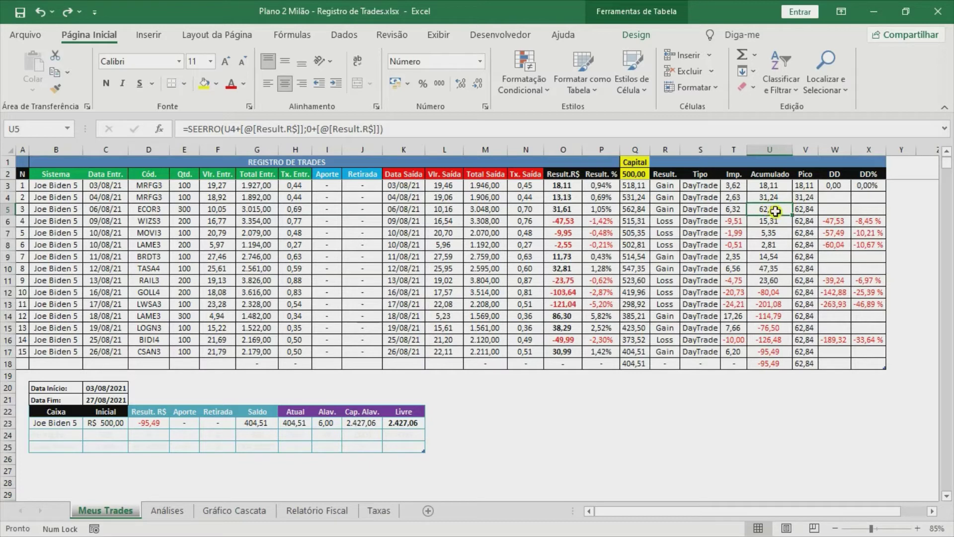
pyautogui.click(807, 197)
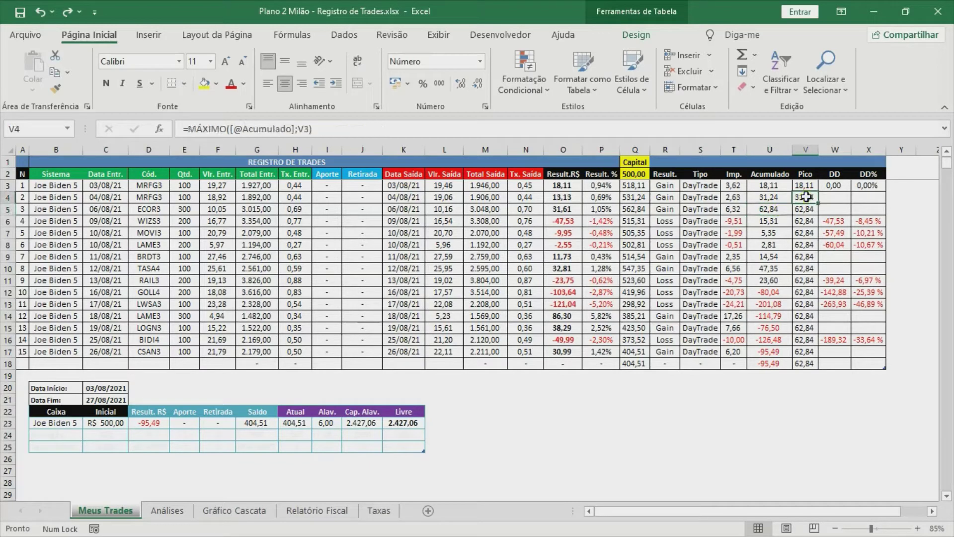
pyautogui.click(807, 209)
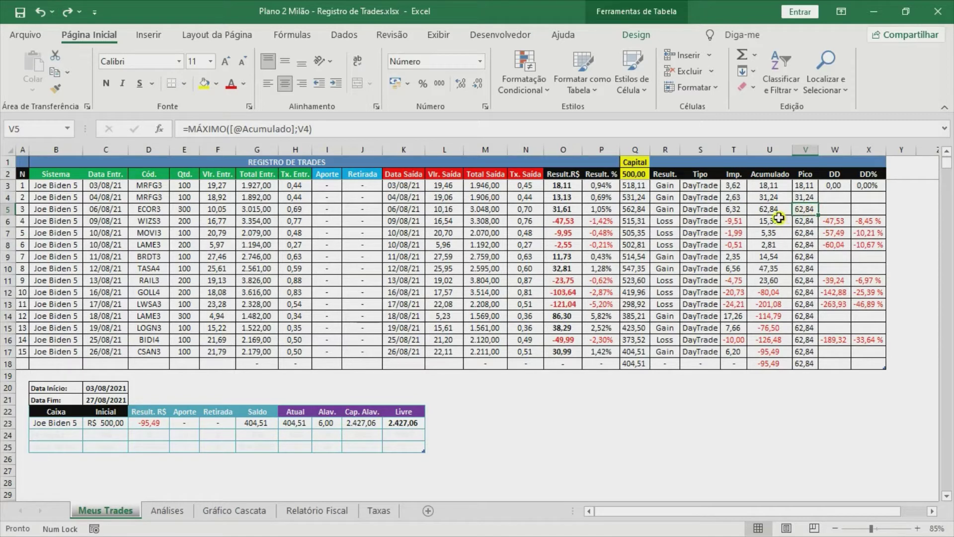
# Step: Check how the losing trade in row 6 affects Acumulado and Pico, comparing the Pico formulas in V6, V18 and V3
pyautogui.click(571, 221)
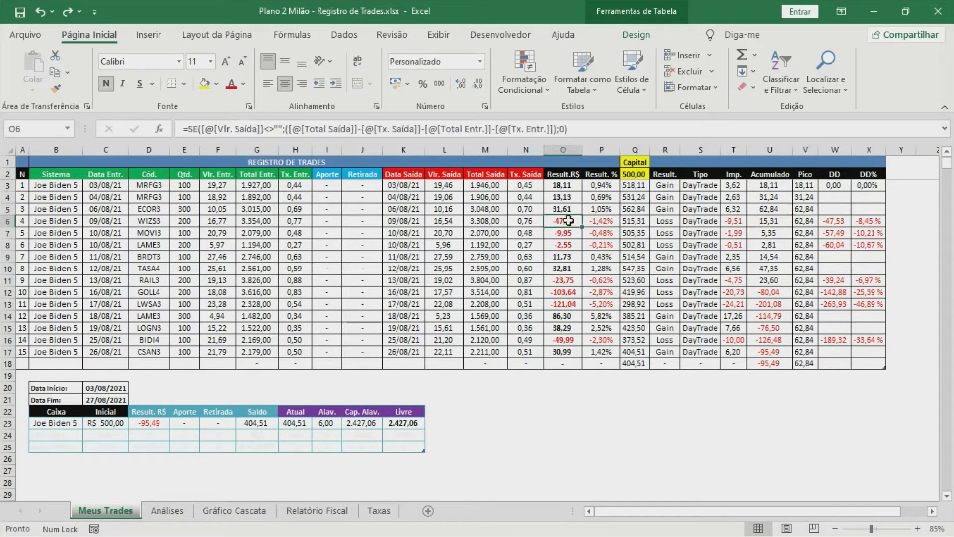
pyautogui.click(777, 224)
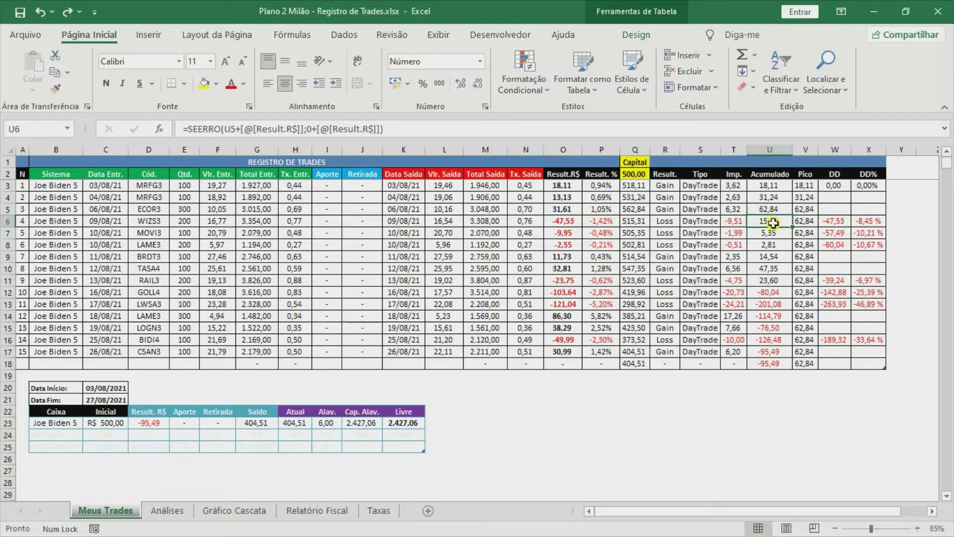
pyautogui.click(804, 207)
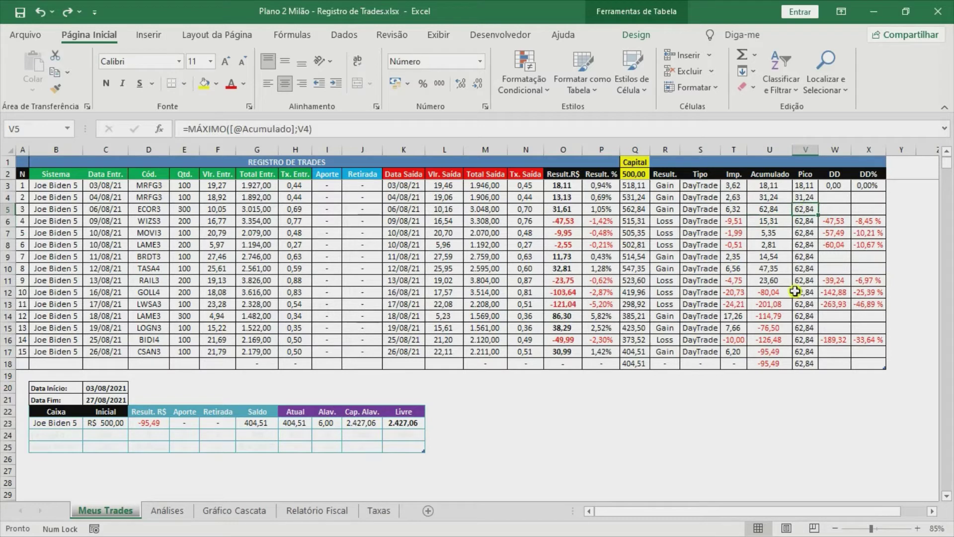
pyautogui.click(806, 220)
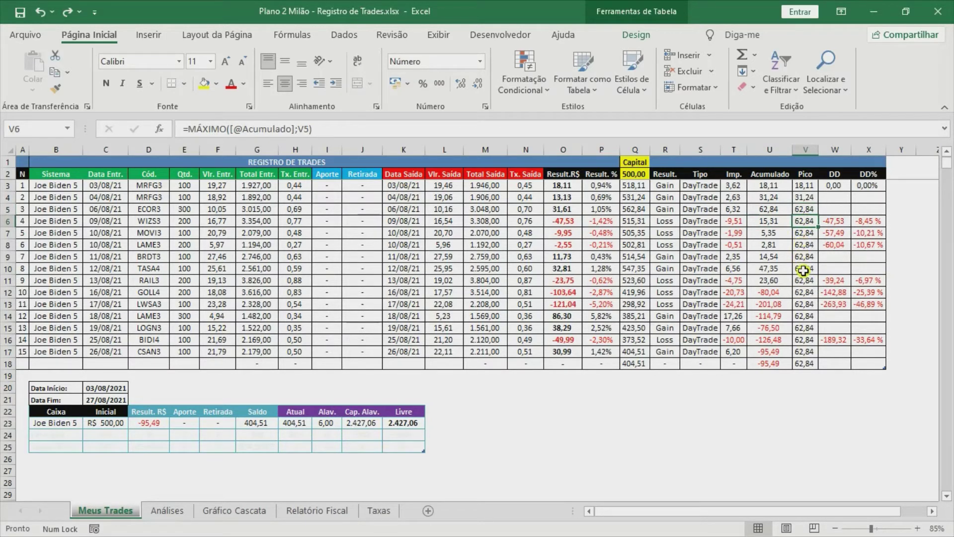
pyautogui.click(807, 364)
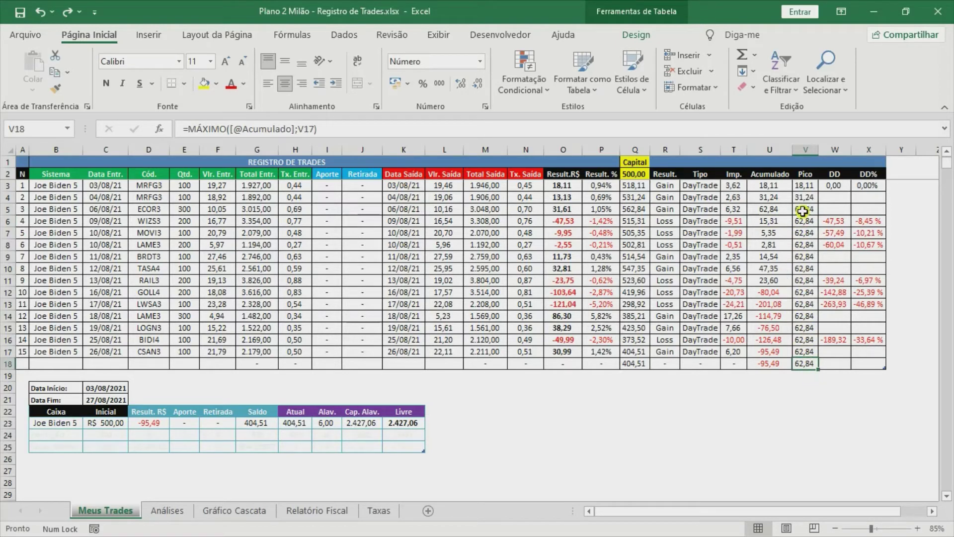
pyautogui.click(805, 186)
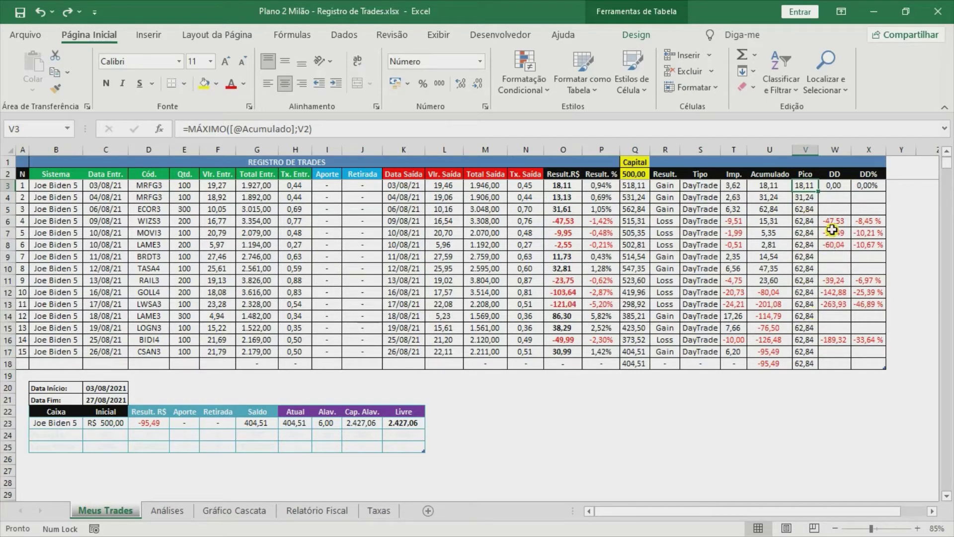
# Step: Examine the SE formula of the DD column in W3 and its arguments in W6, leaving the formula as it is
pyautogui.click(837, 186)
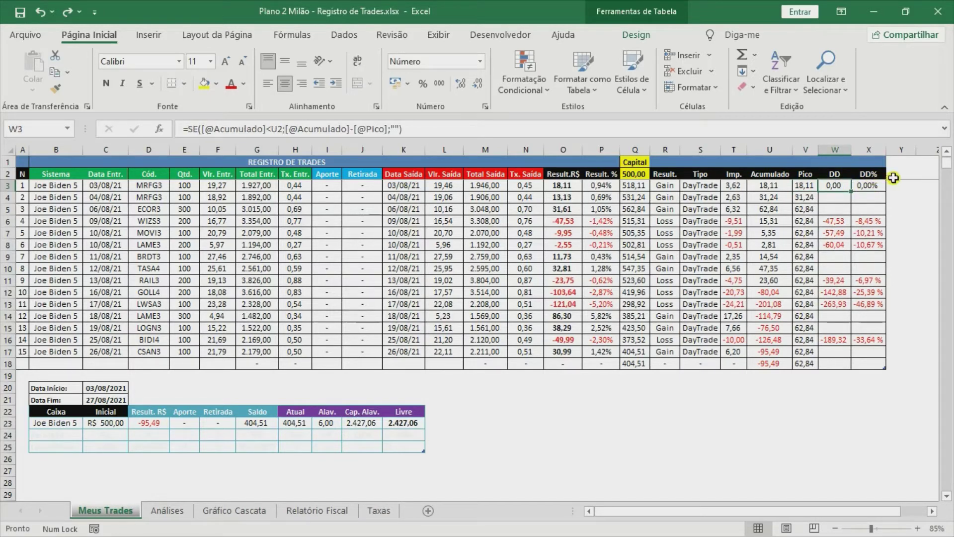
pyautogui.click(836, 221)
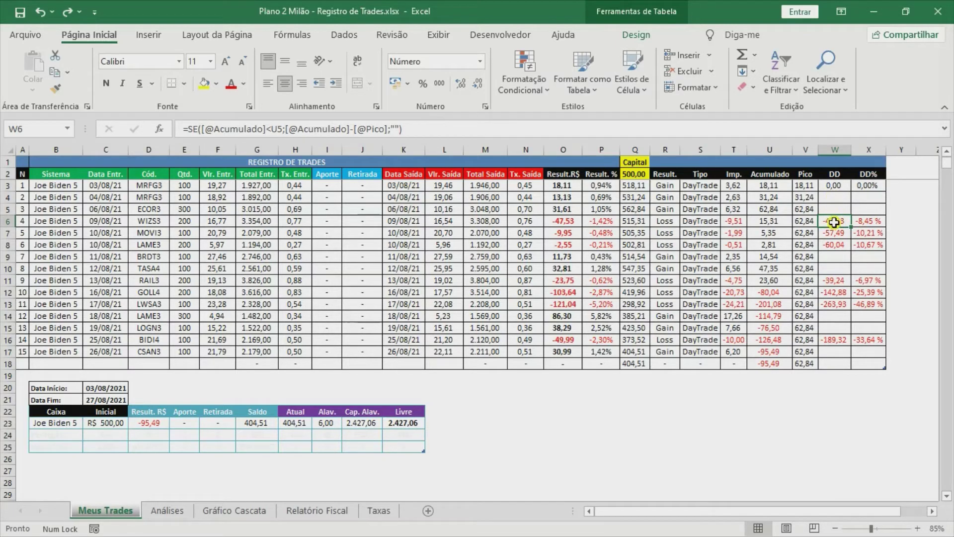
pyautogui.click(557, 129)
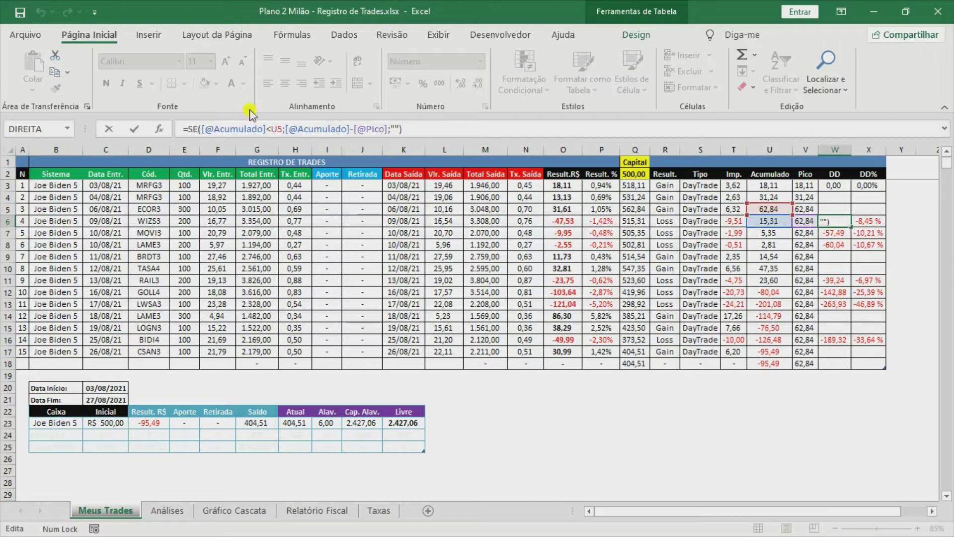
pyautogui.click(324, 129)
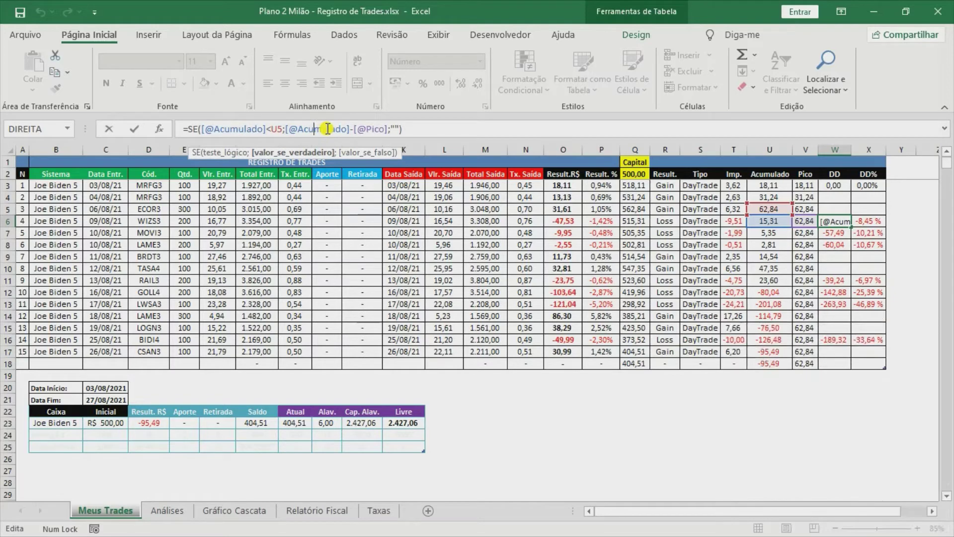
pyautogui.click(359, 128)
pyautogui.press('Return')
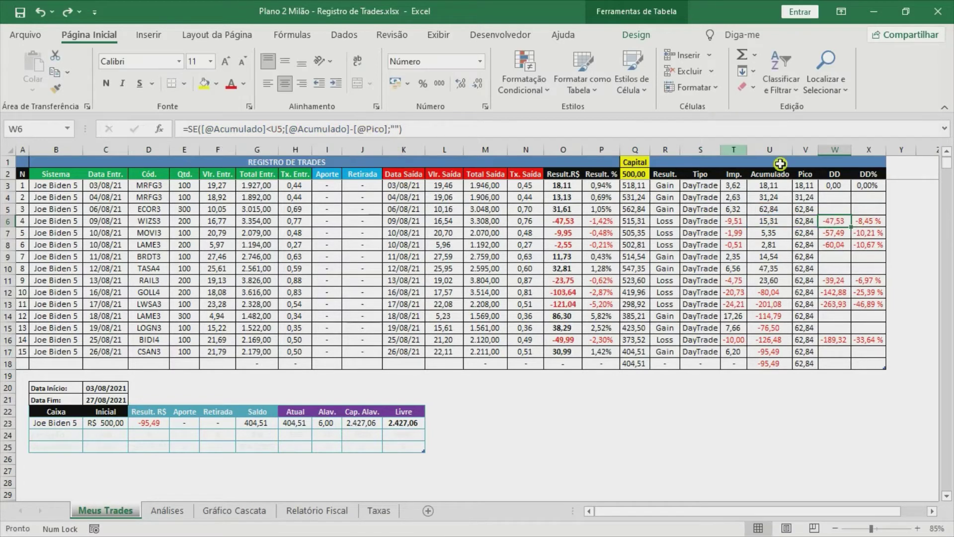
# Step: Compare the DD value in W6 with the losing trade's Result.R$ in O6 and the preceding Pico in V5
pyautogui.click(835, 222)
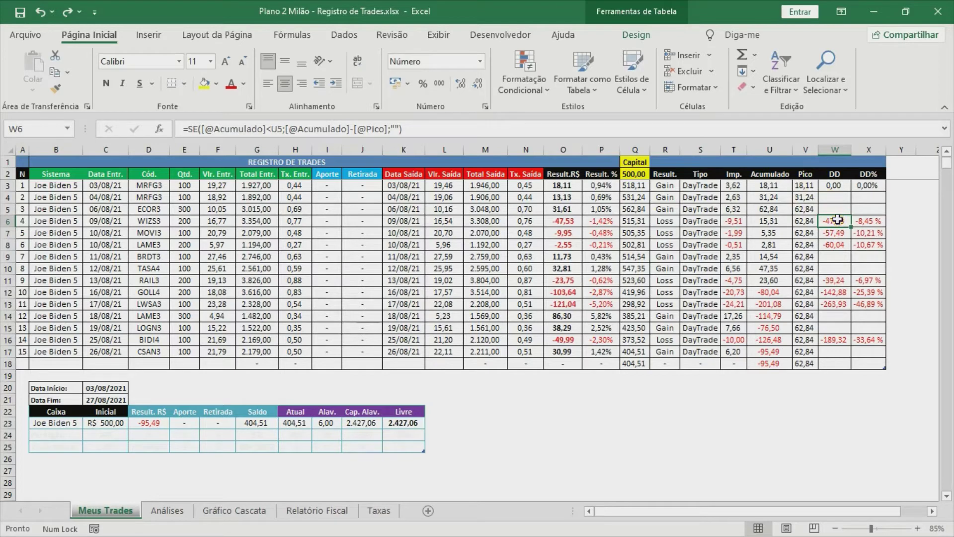
pyautogui.click(563, 222)
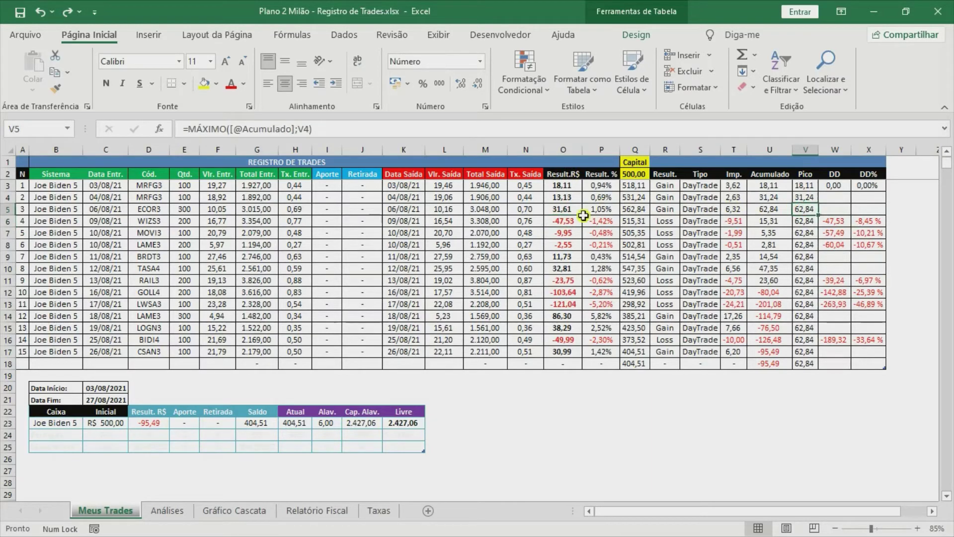
pyautogui.click(562, 221)
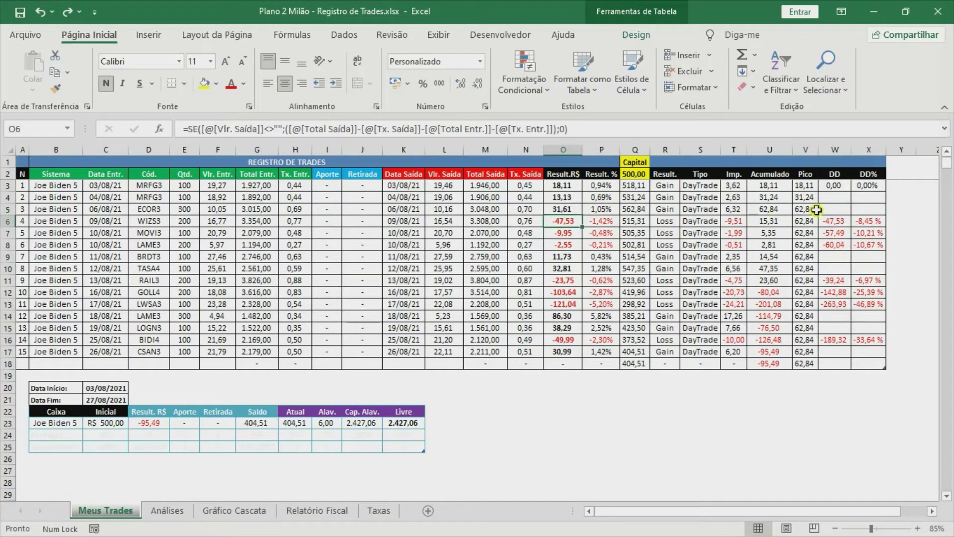
pyautogui.click(834, 221)
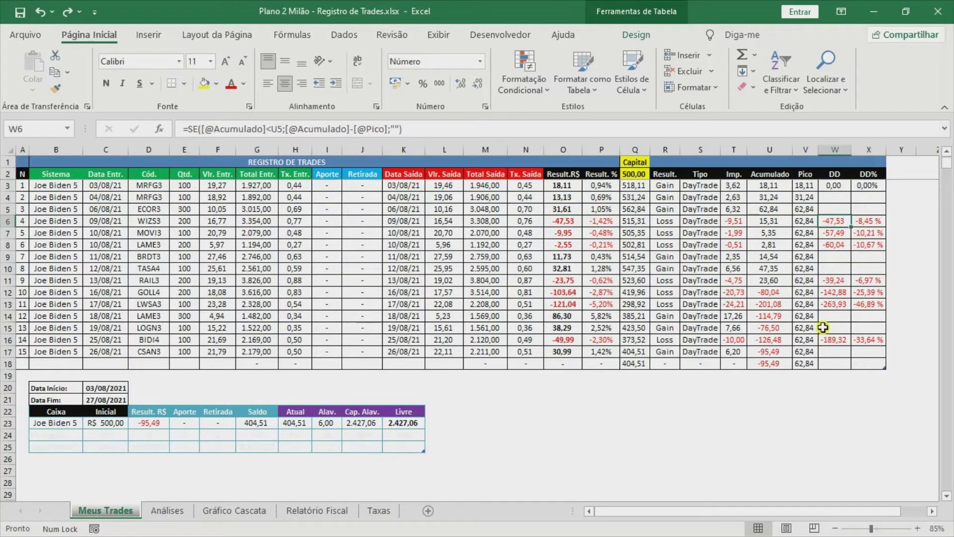
# Step: Check the sum of Result.R$ cells O6:O7 against the DD in W7, and review the references in W7's formula without changing it
pyautogui.click(571, 233)
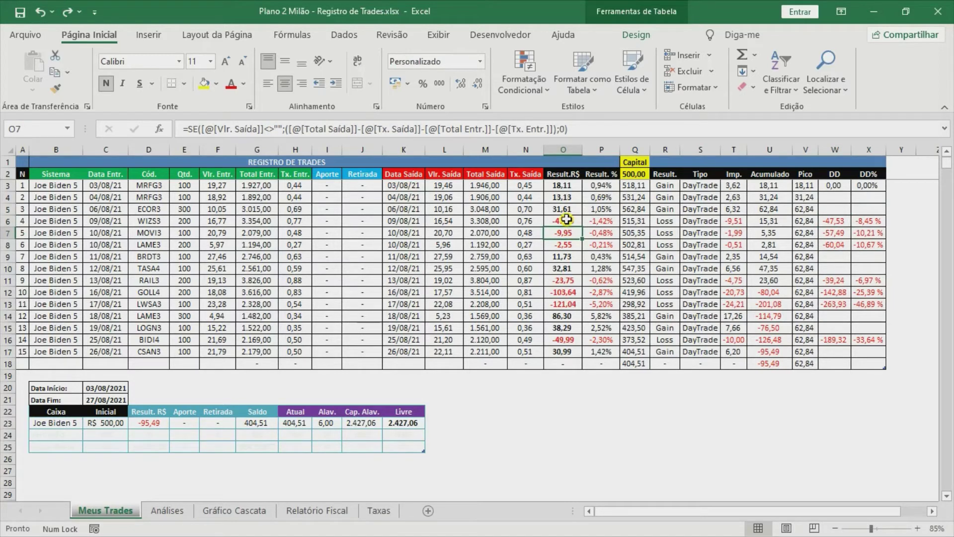
pyautogui.moveTo(567, 220); pyautogui.dragTo(569, 231)
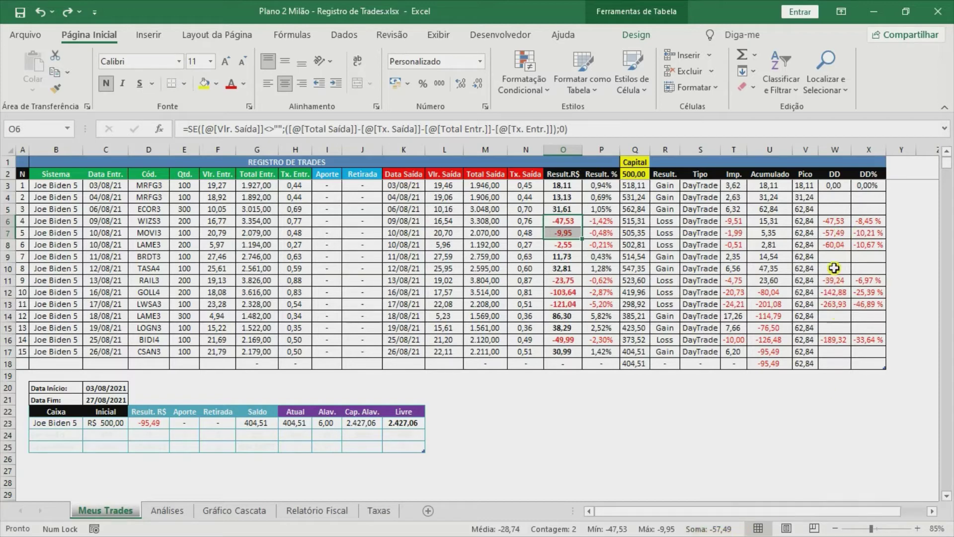
pyautogui.click(837, 232)
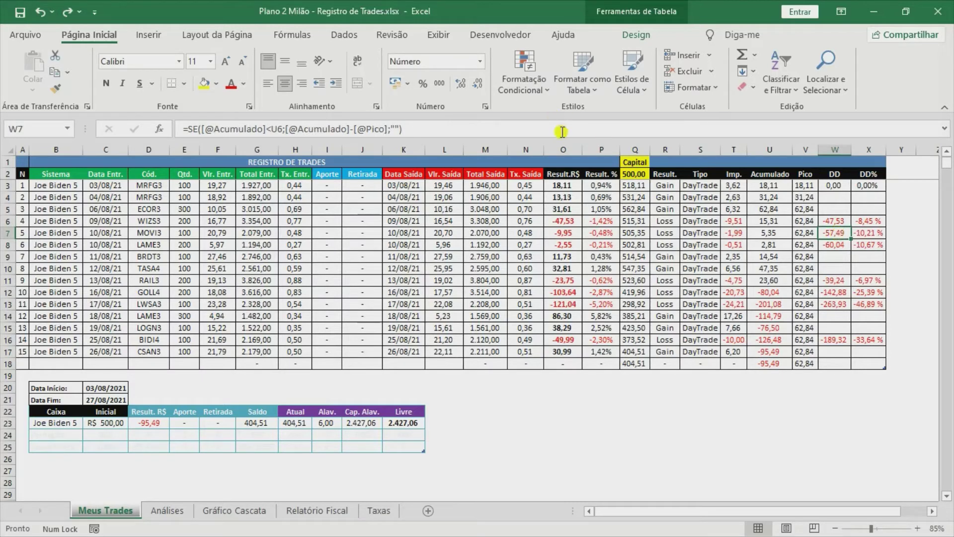
pyautogui.doubleClick(837, 232)
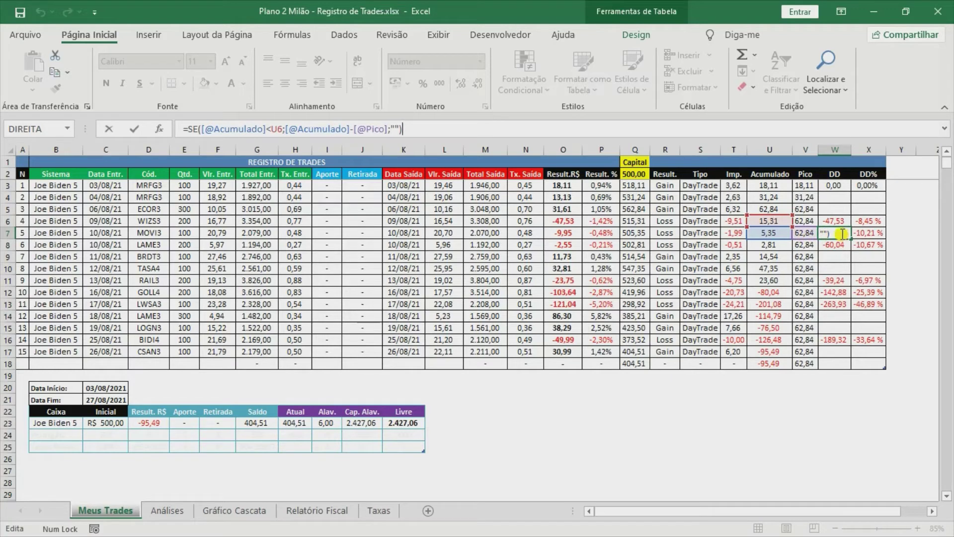
pyautogui.hotkey('ctrl', 'Return')
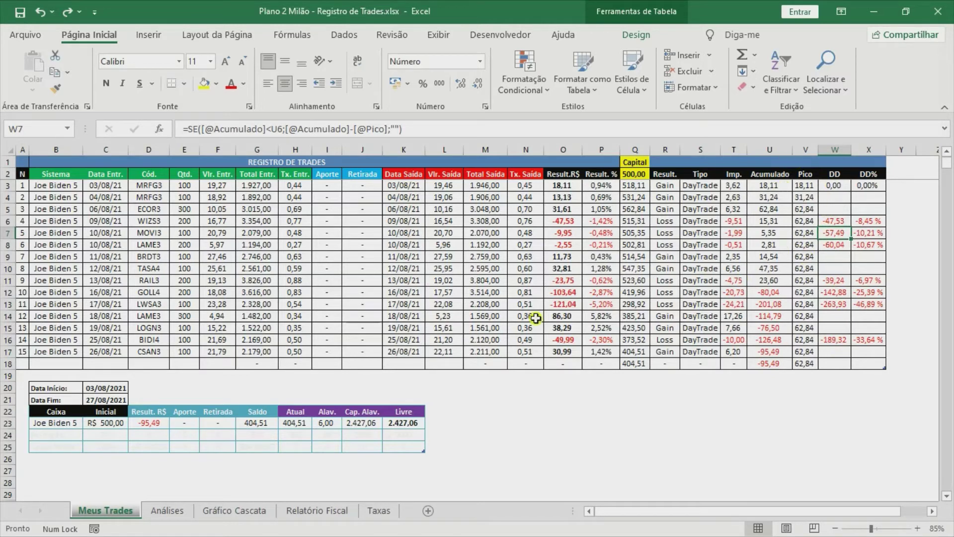
# Step: Compare the DD in W13 with the drop shown on the Gráfico Cascata sheet, and return to the Meus Trades sheet
pyautogui.click(837, 306)
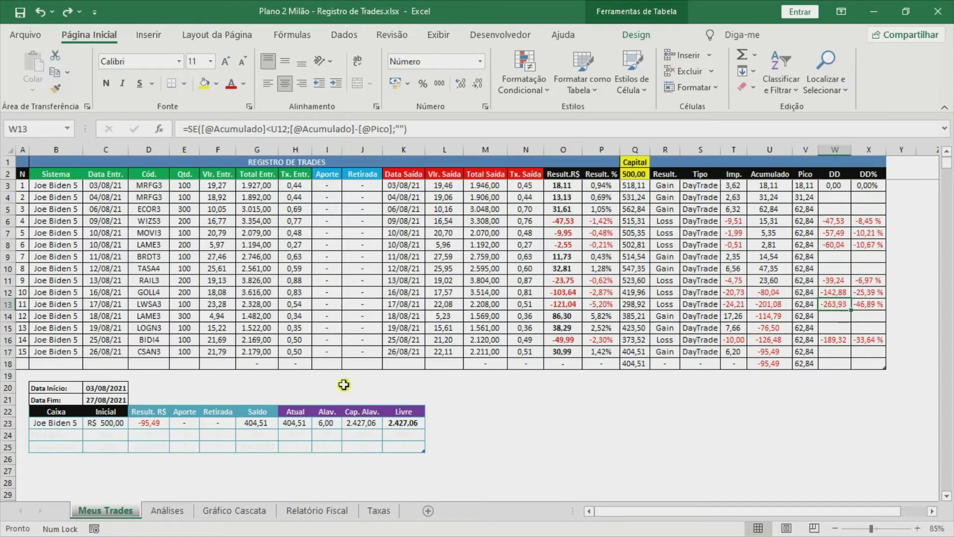
pyautogui.click(232, 512)
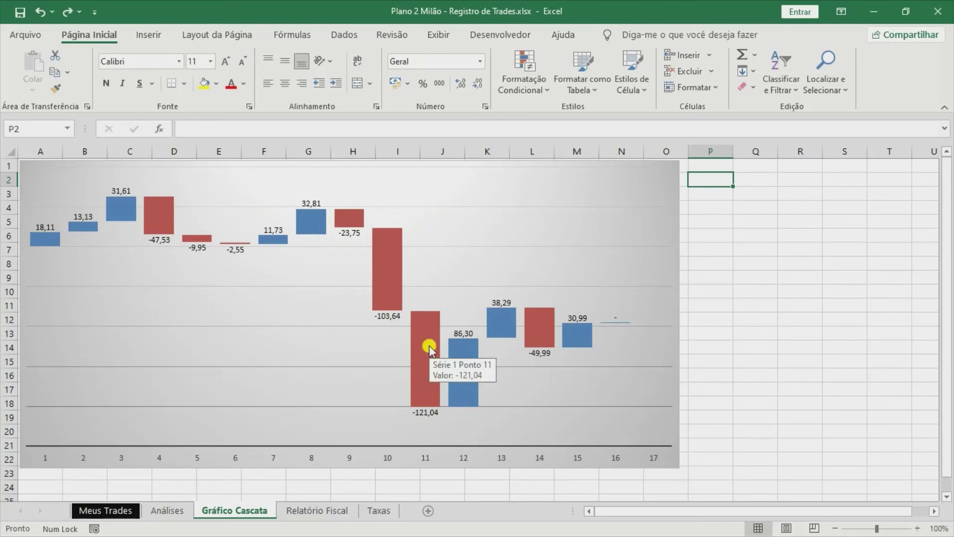
pyautogui.click(118, 512)
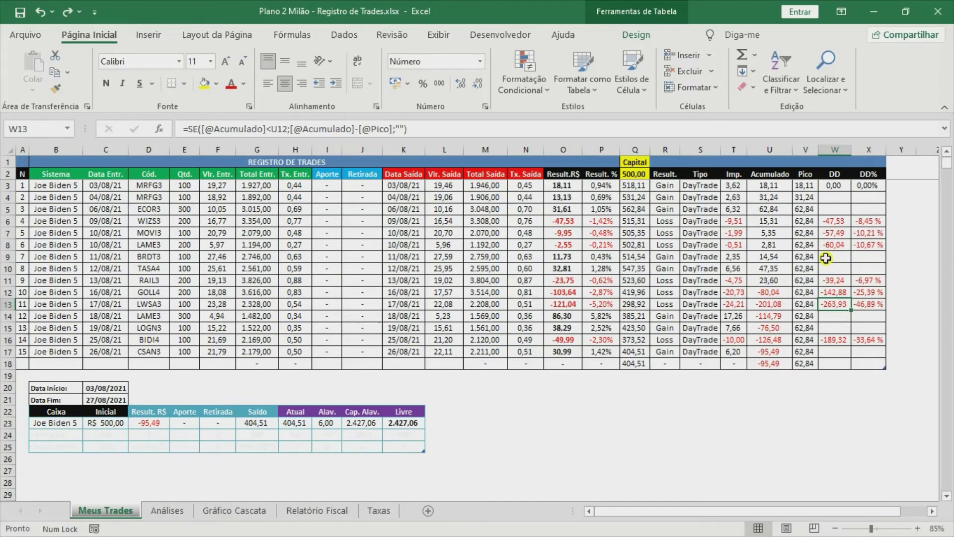
# Step: Review the true and false arguments of the DD formula in W13, keeping it as is, and check it against the Acumulado in U13
pyautogui.click(402, 129)
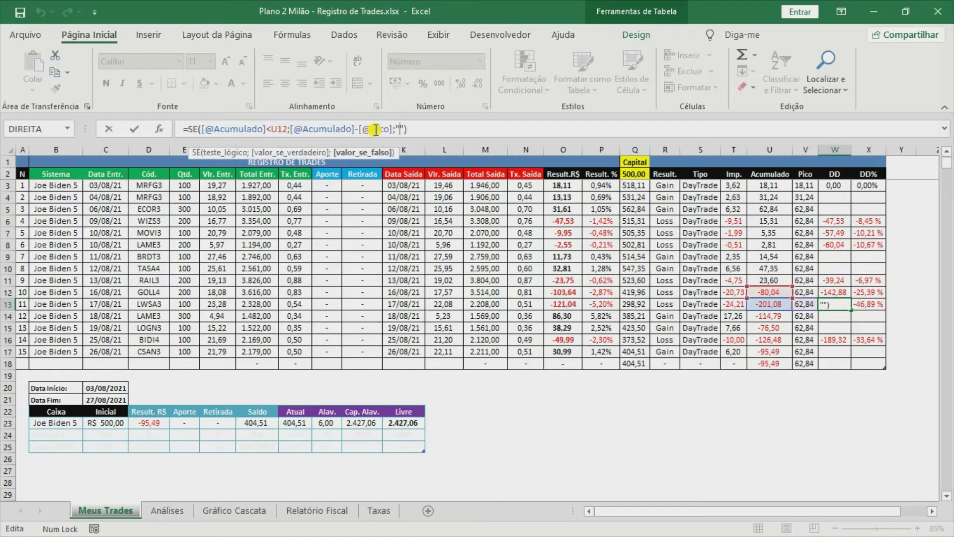
pyautogui.click(397, 129)
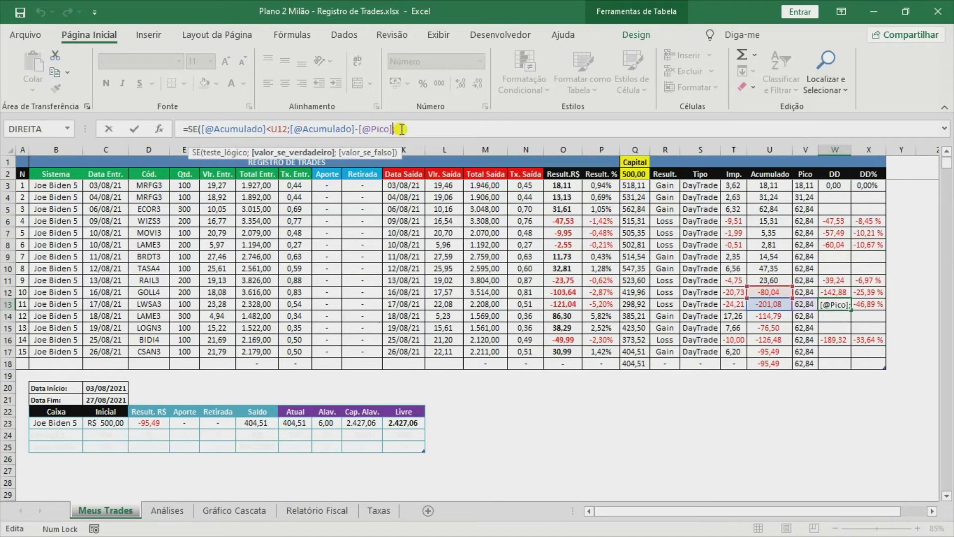
pyautogui.write(';')
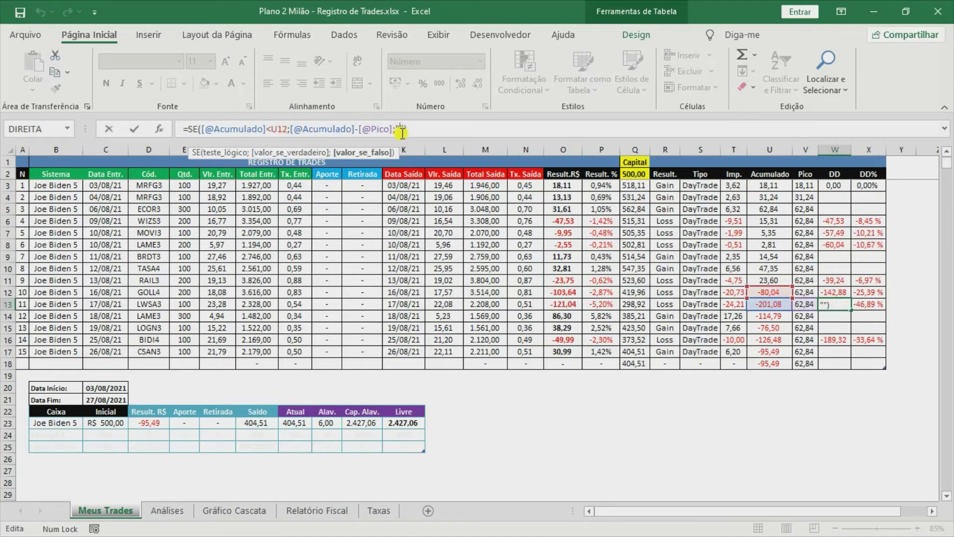
pyautogui.moveTo(397, 128); pyautogui.dragTo(404, 129)
pyautogui.press('Return')
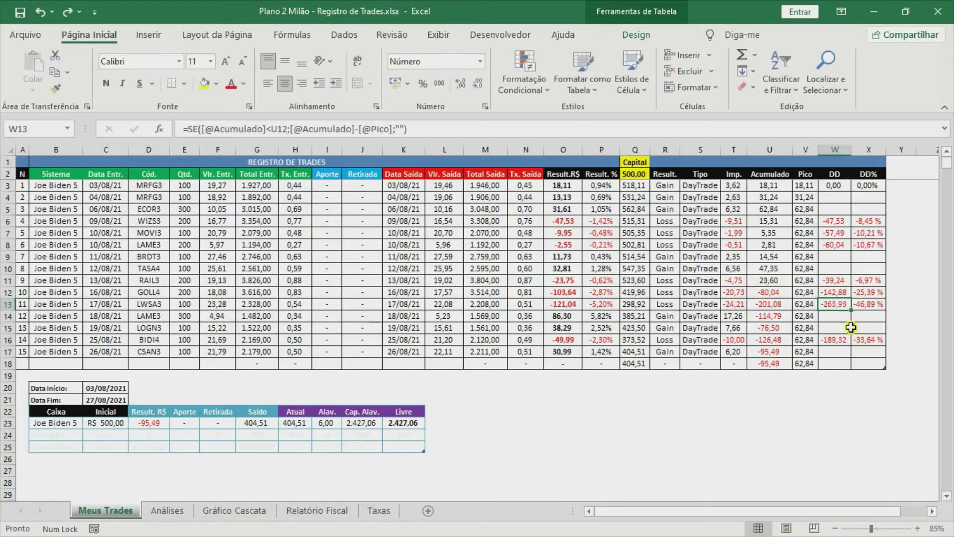
pyautogui.click(773, 307)
pyautogui.click(835, 304)
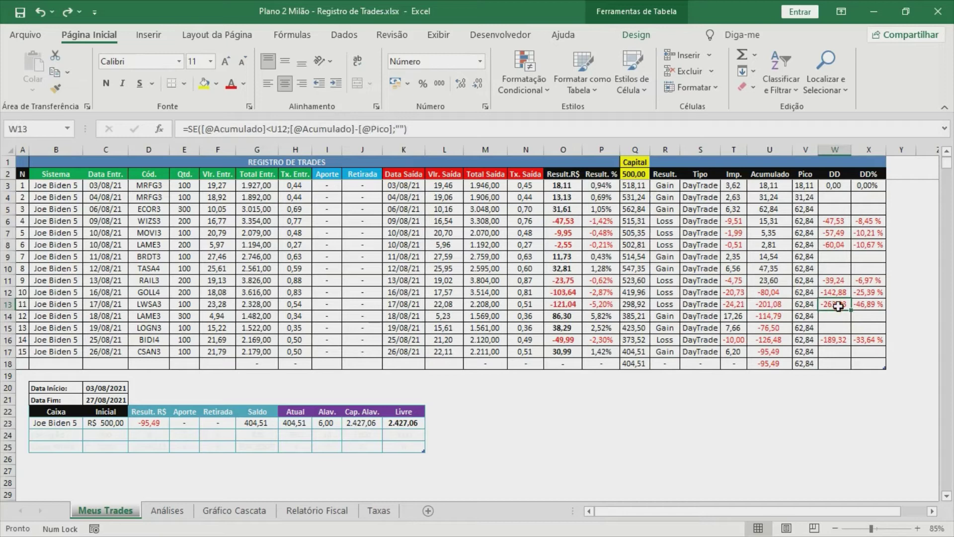
# Step: Check the DD cell W14 against the Acumulado in U14, and review the logical test of the DD% formula in X6
pyautogui.click(773, 316)
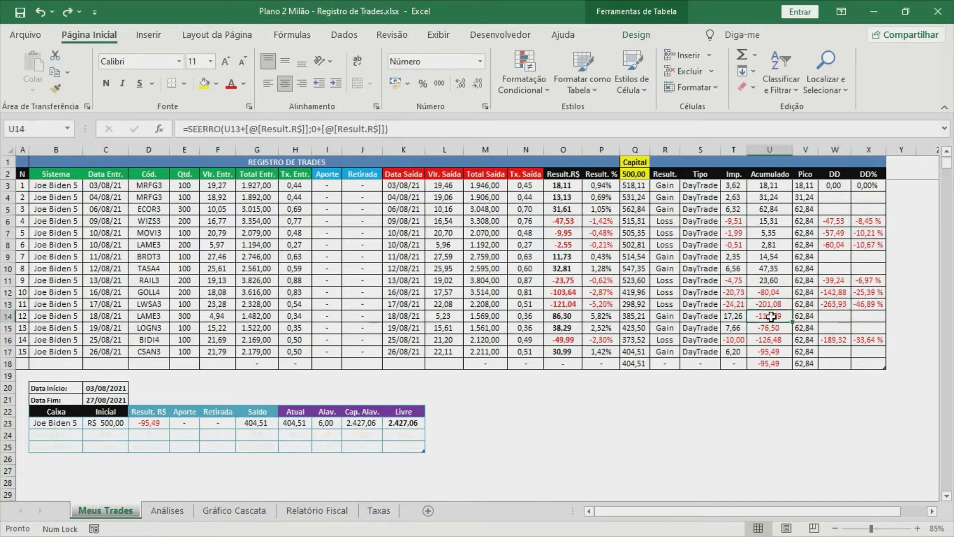
pyautogui.click(840, 315)
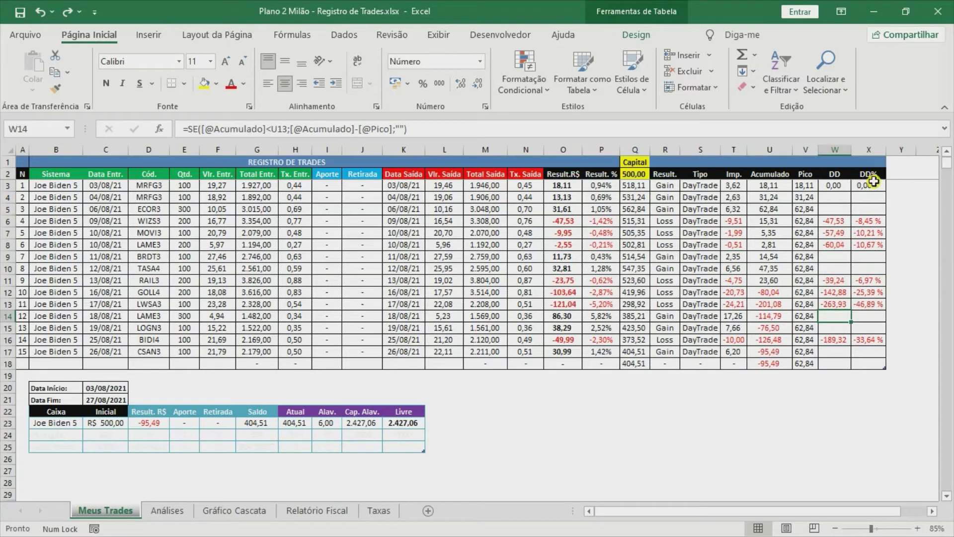
pyautogui.click(867, 223)
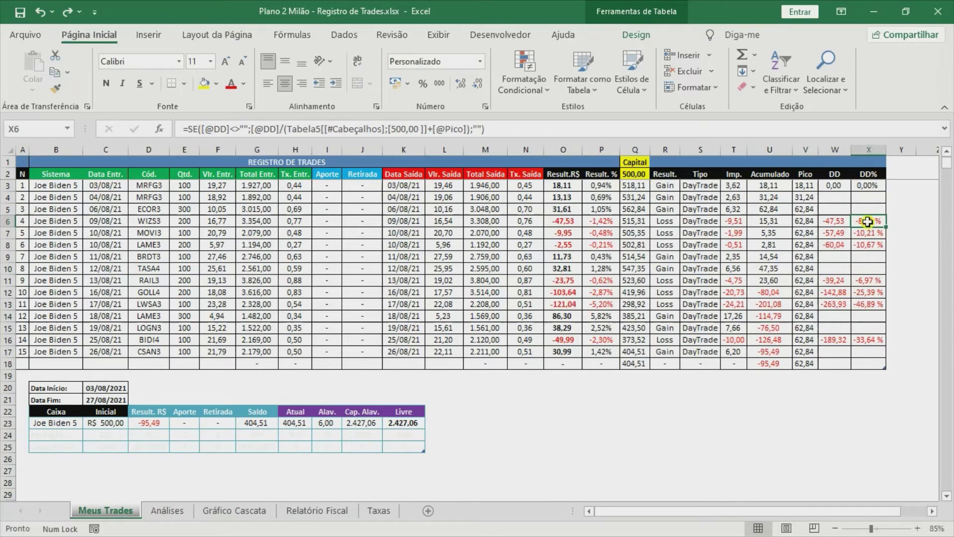
pyautogui.press('F2')
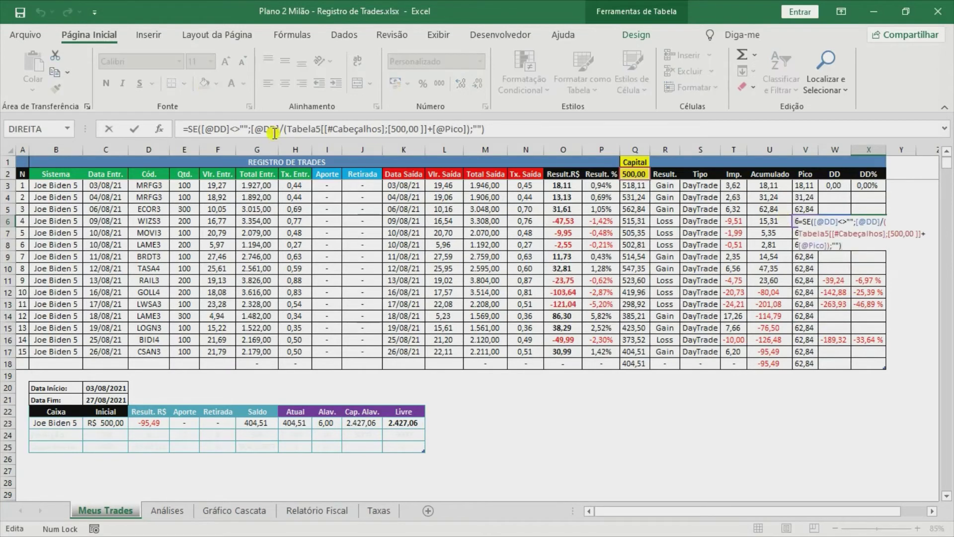
pyautogui.click(486, 130)
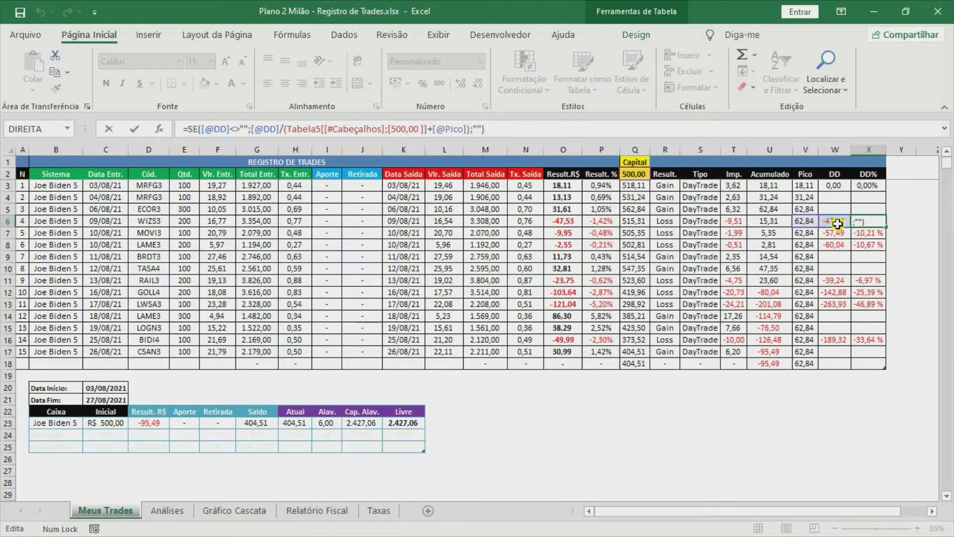
pyautogui.click(248, 130)
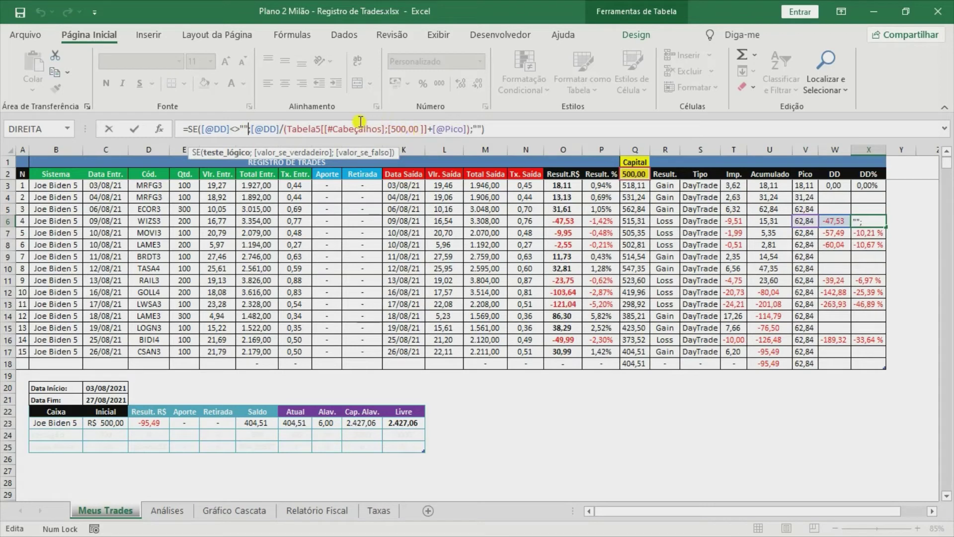
# Step: Review the true and false arguments of the DD% formula in X6, including the initial capital plus Pico divisor, keeping it as is
pyautogui.click(253, 128)
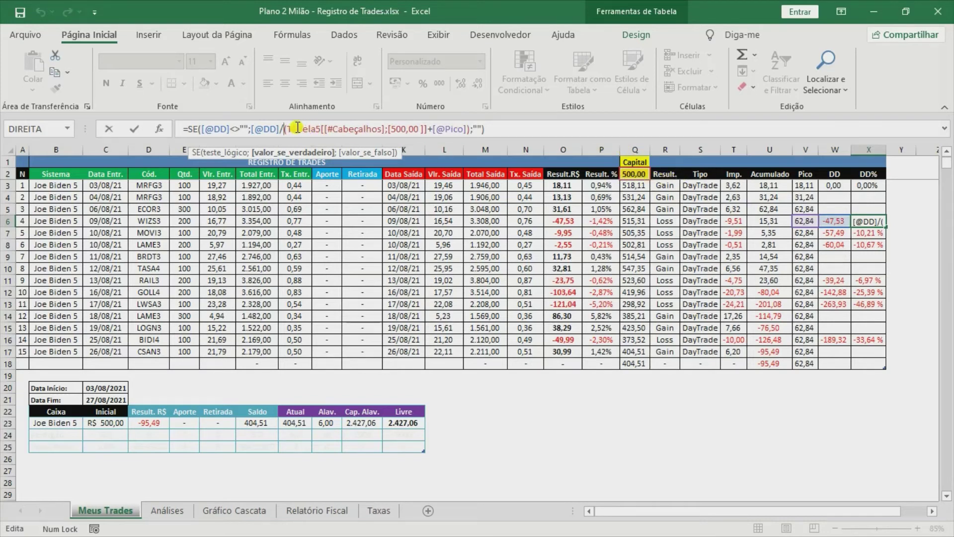
pyautogui.moveTo(287, 128); pyautogui.dragTo(426, 130)
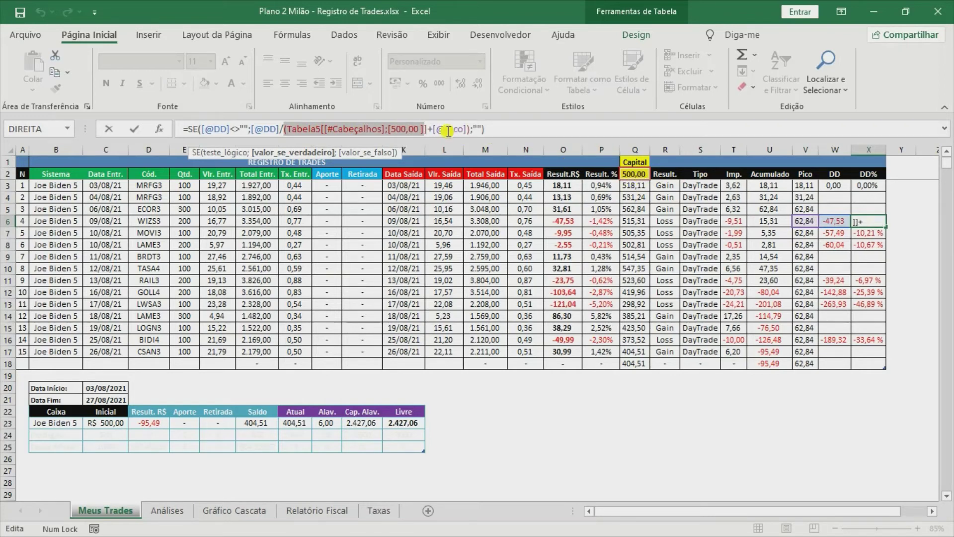
pyautogui.click(431, 128)
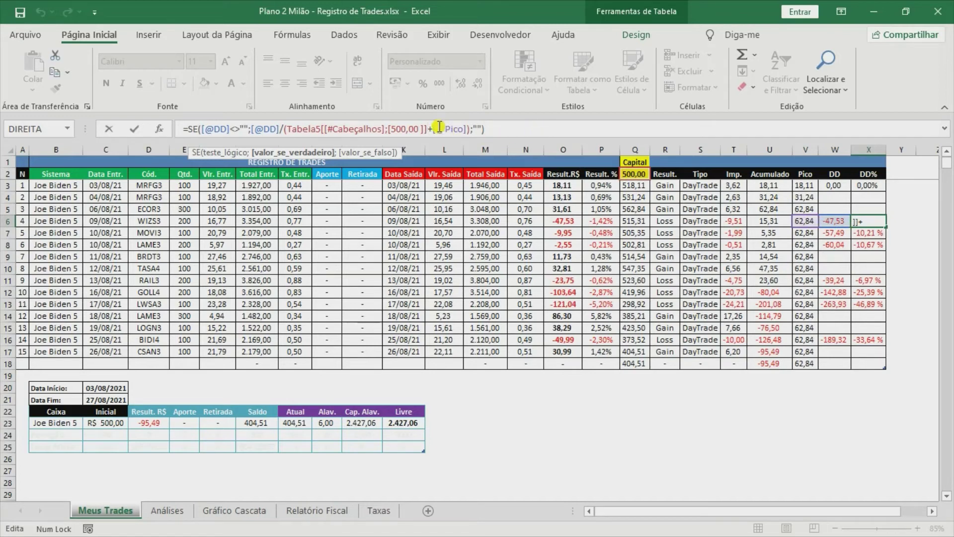
pyautogui.click(288, 130)
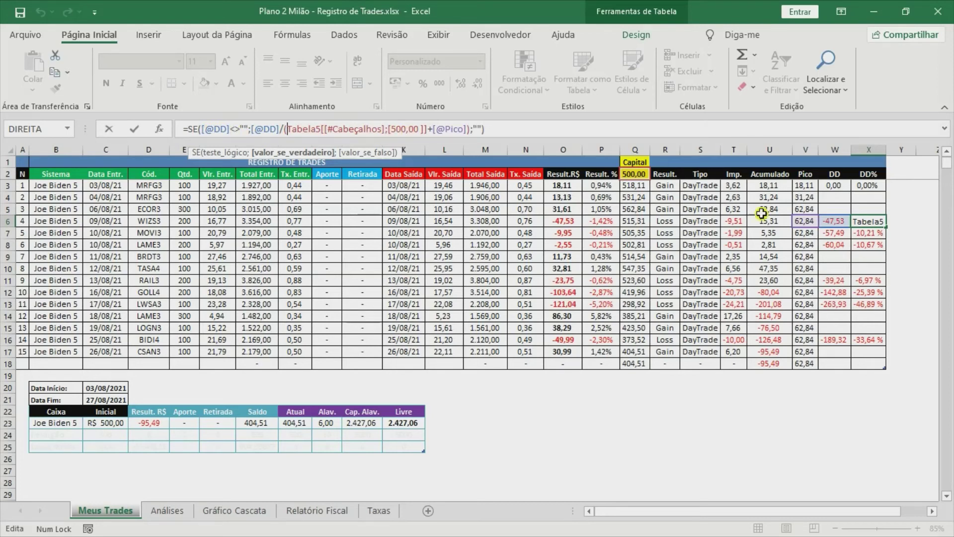
pyautogui.click(476, 130)
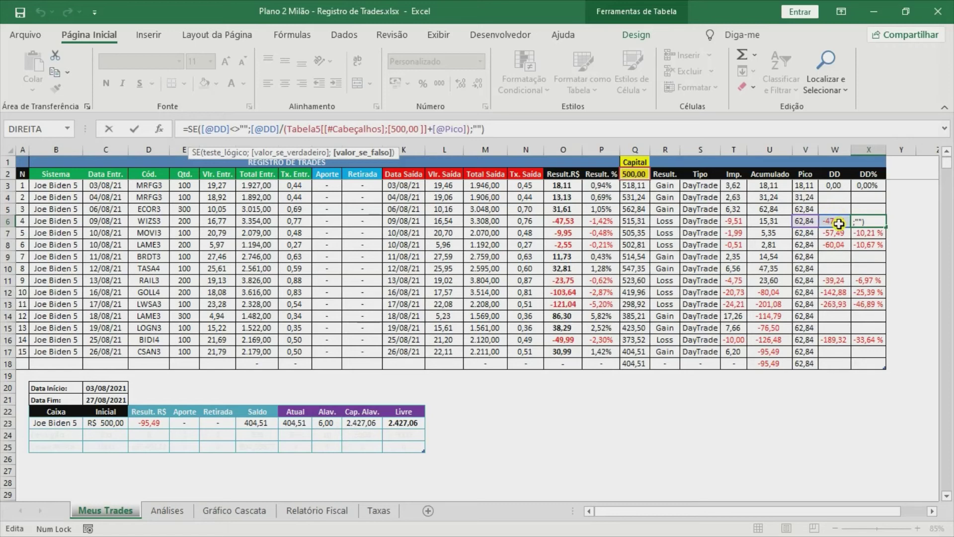
pyautogui.hotkey('ctrl', 'Return')
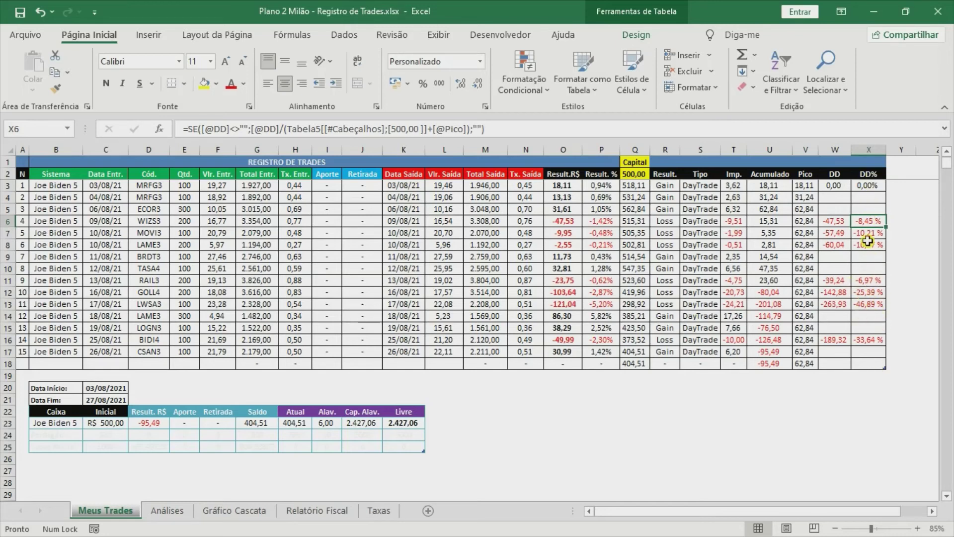
# Step: Compare the DD% in X13 with the initial capital in Q2, the Pico in V13 and the DD in W13
pyautogui.click(870, 305)
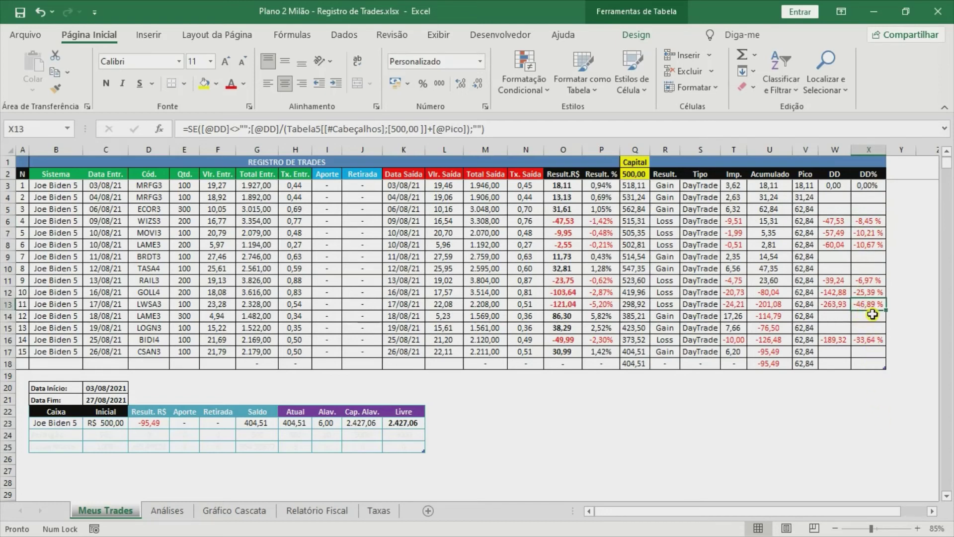
pyautogui.click(638, 175)
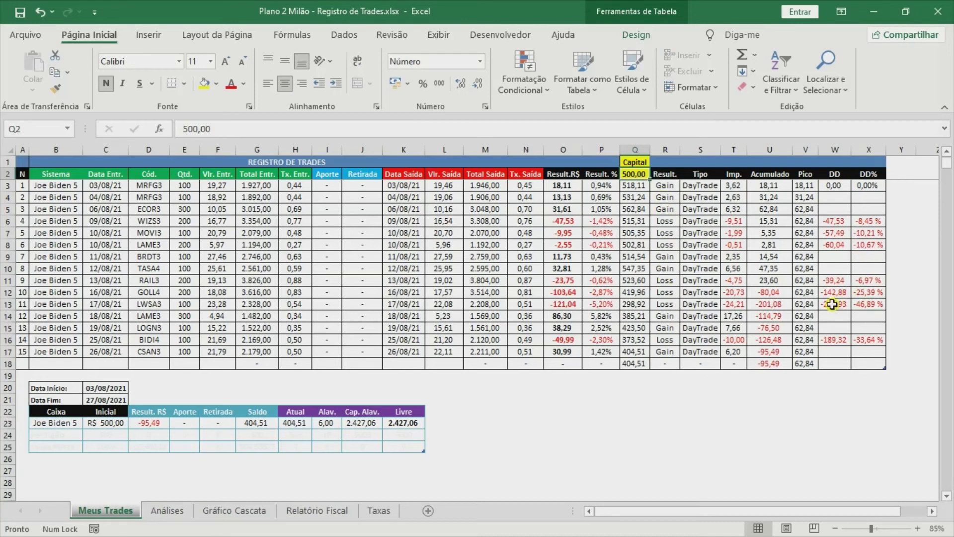
pyautogui.click(804, 305)
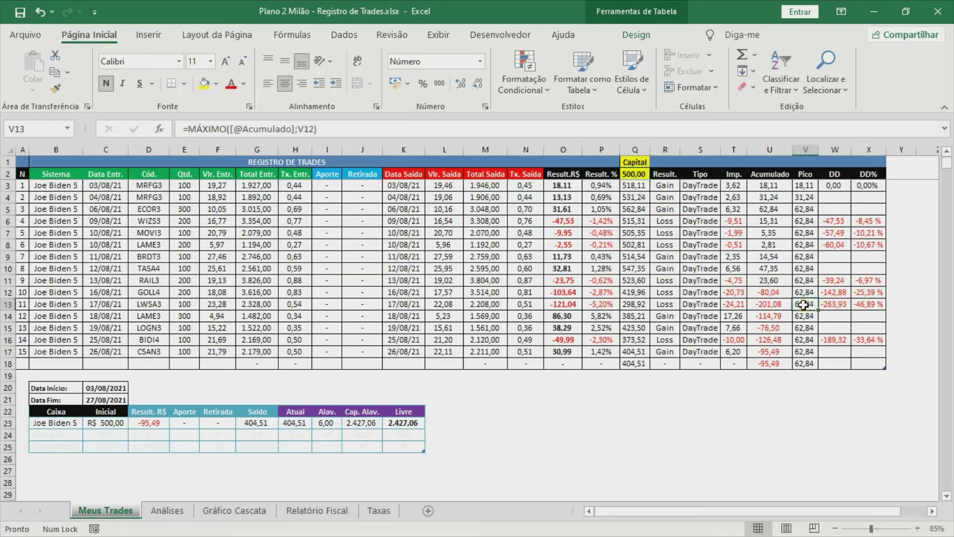
pyautogui.click(837, 306)
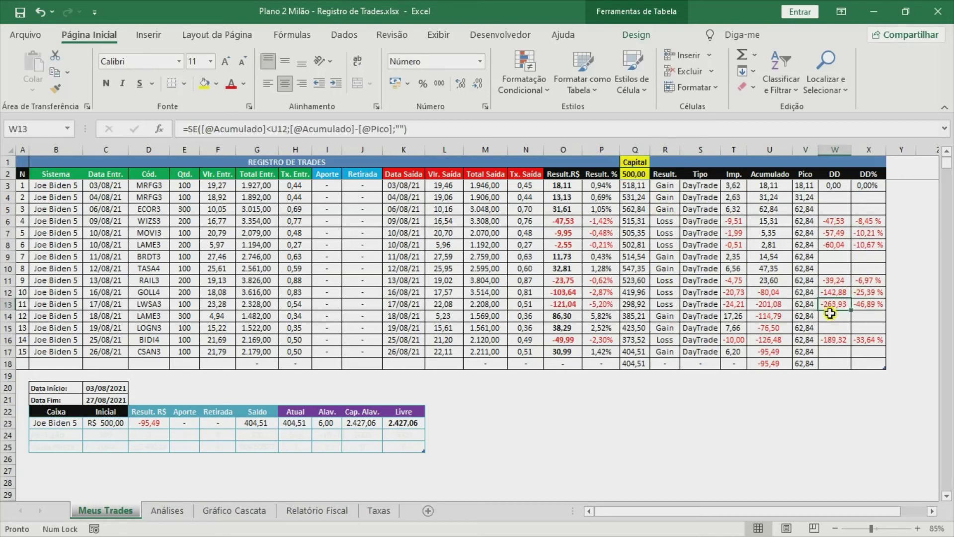
pyautogui.click(874, 305)
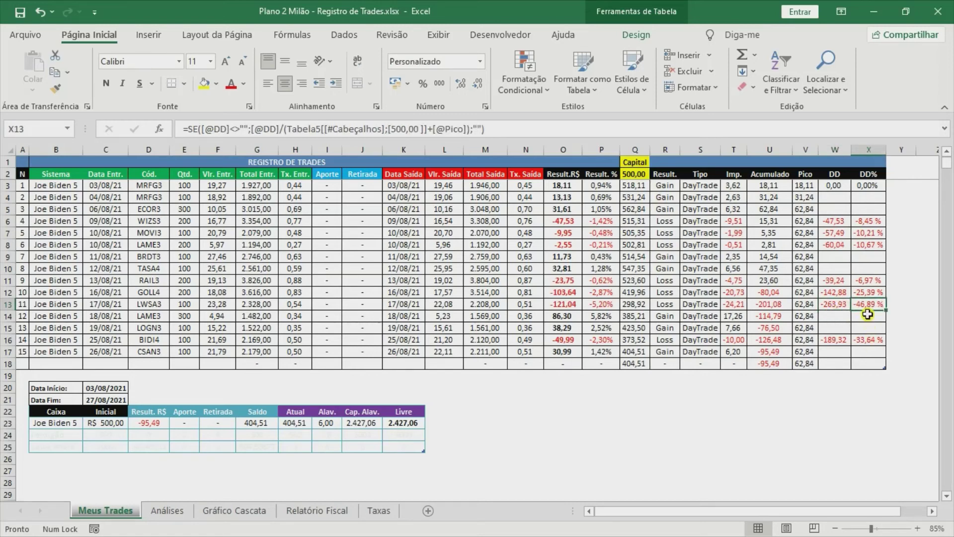
pyautogui.click(852, 304)
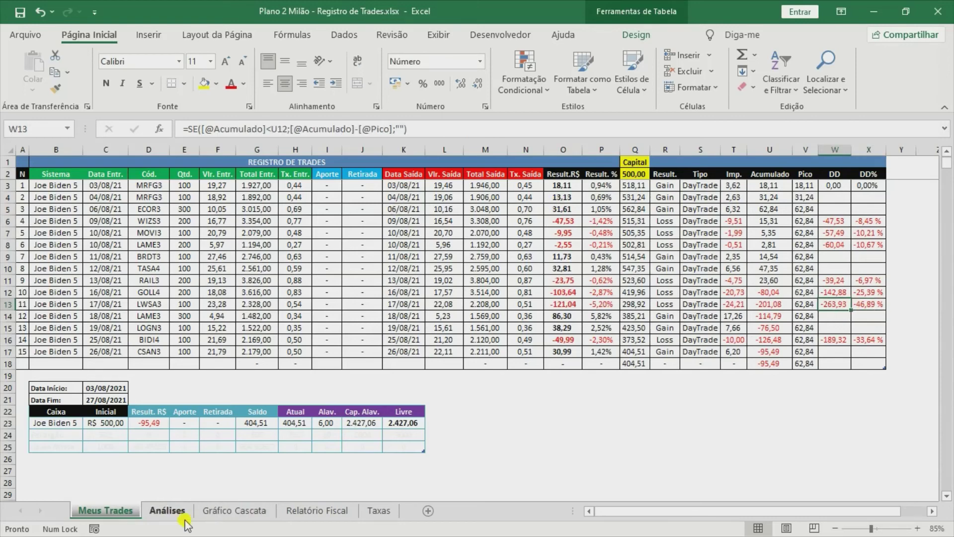
# Step: Widen column A slightly on the Análises sheet and locate the Draw Down R$ and Draw Down % rows
pyautogui.click(167, 512)
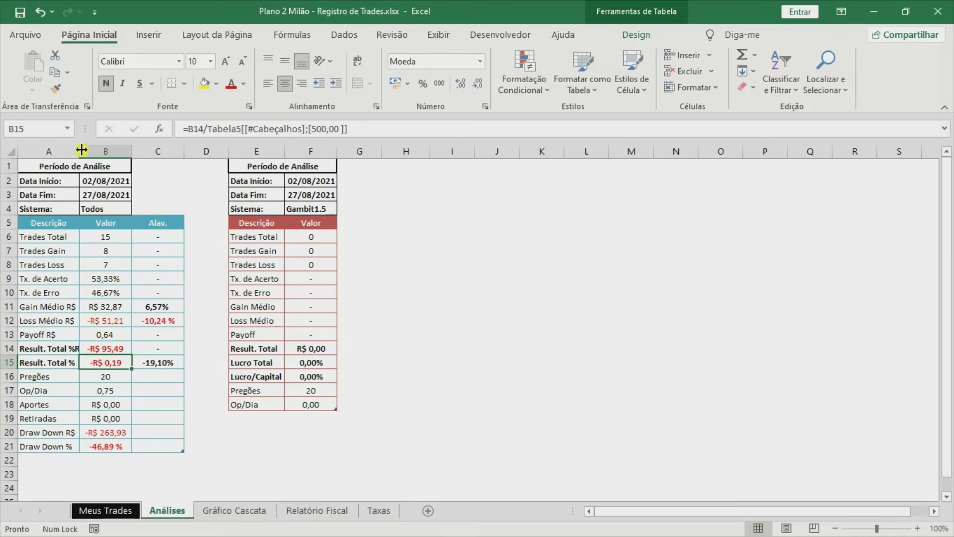
pyautogui.moveTo(82, 150); pyautogui.dragTo(86, 150)
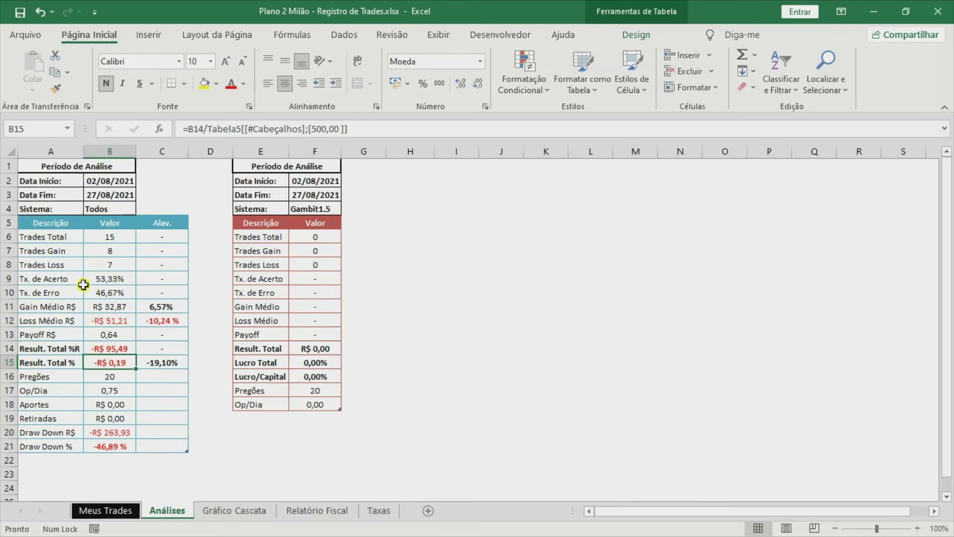
pyautogui.click(44, 431)
pyautogui.click(48, 447)
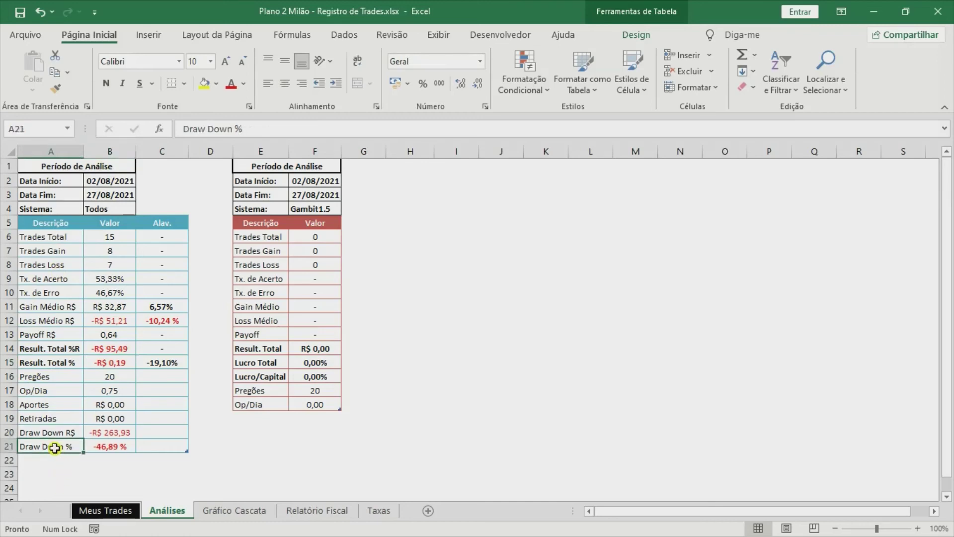
# Step: Compare the MÍNIMO formulas behind Draw Down R$ in B20 and Draw Down % in B21
pyautogui.click(40, 432)
pyautogui.click(106, 432)
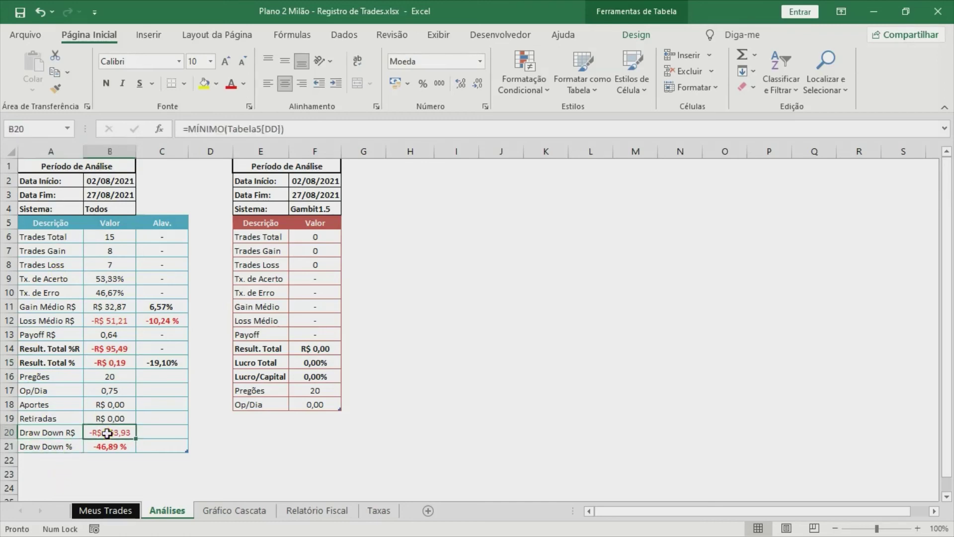
pyautogui.click(45, 447)
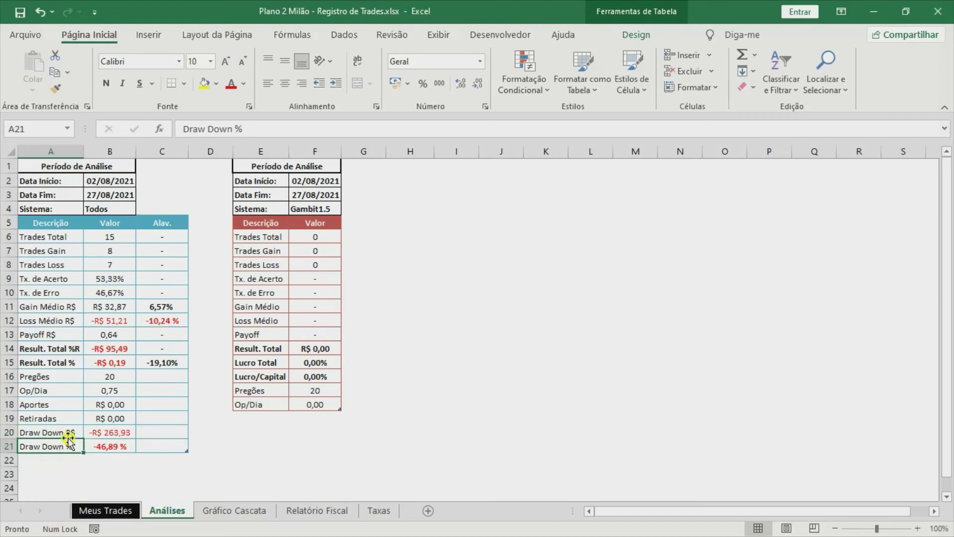
pyautogui.click(116, 434)
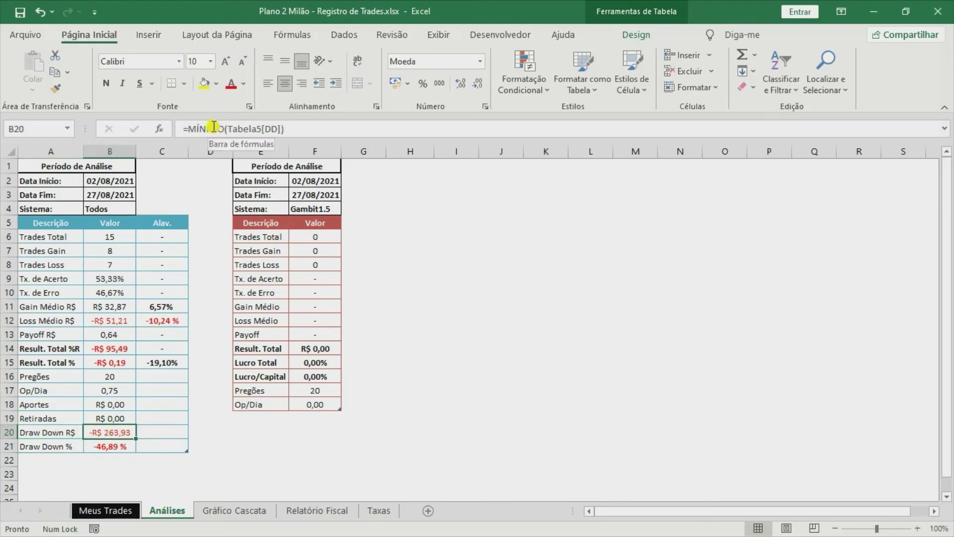
pyautogui.click(123, 444)
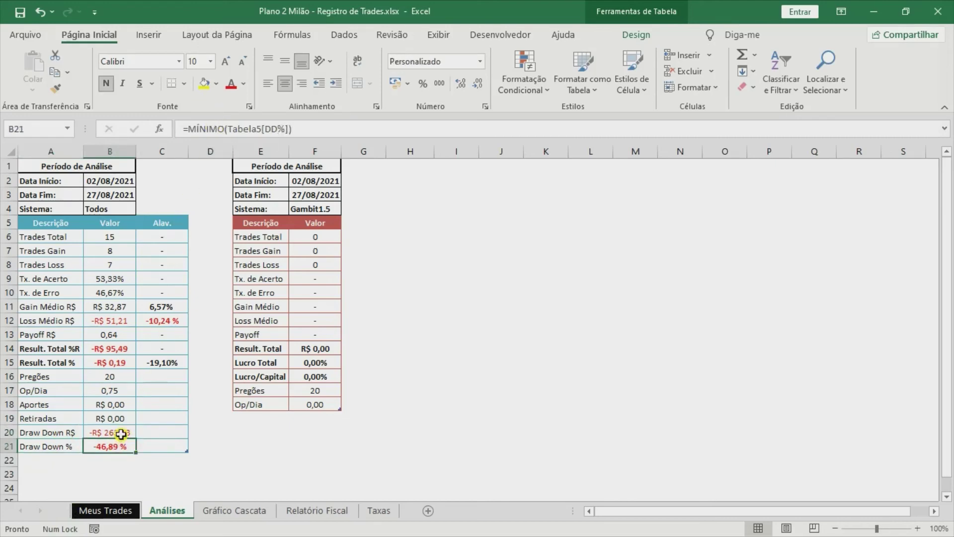
pyautogui.click(119, 433)
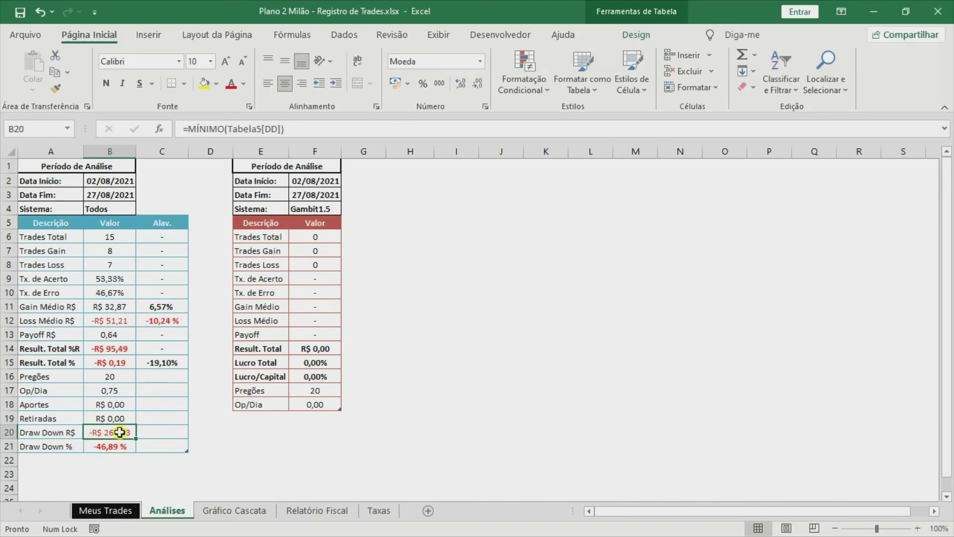
# Step: Re-enter the Draw Down R$ formula in B20 as =MÍNIMO(Tabela5[DD]), picking the DD column from the Meus Trades sheet
pyautogui.click(205, 128)
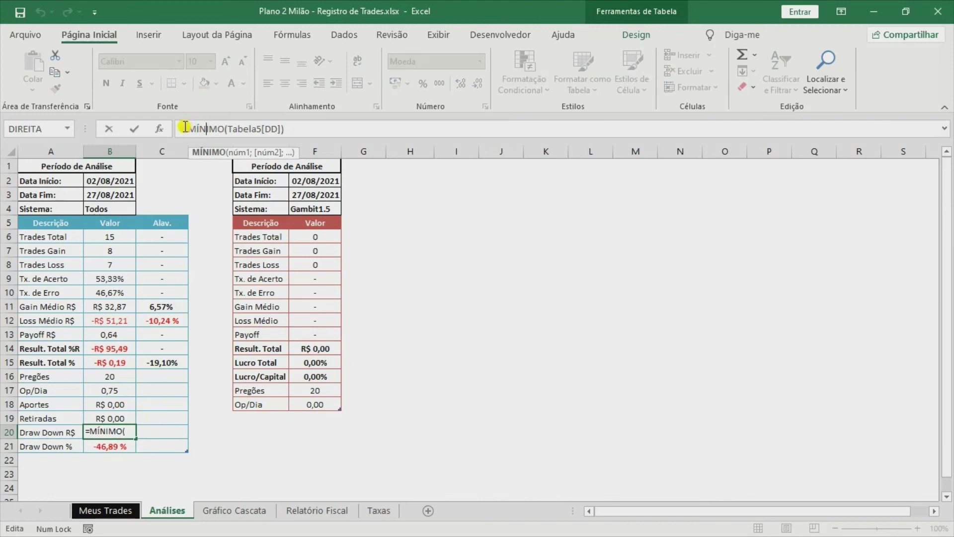
pyautogui.click(232, 130)
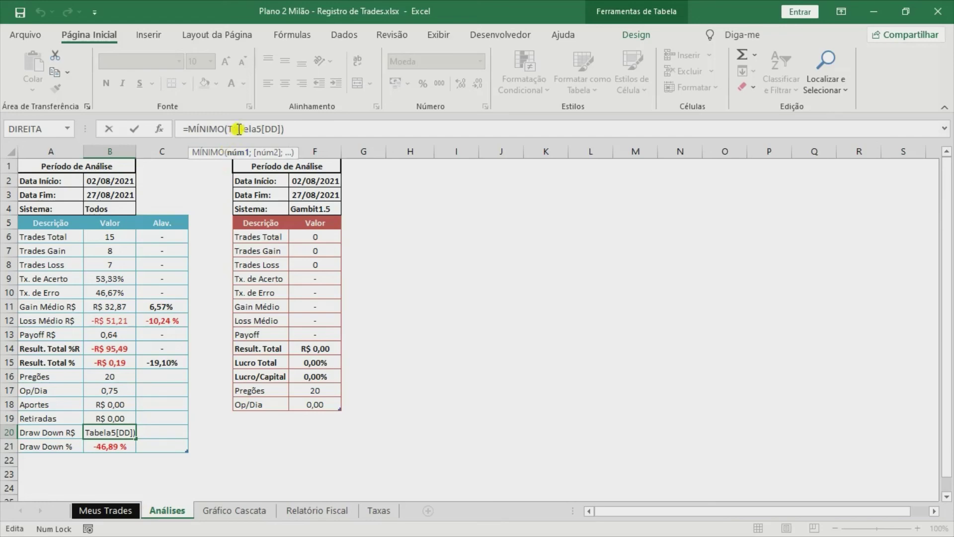
pyautogui.click(108, 511)
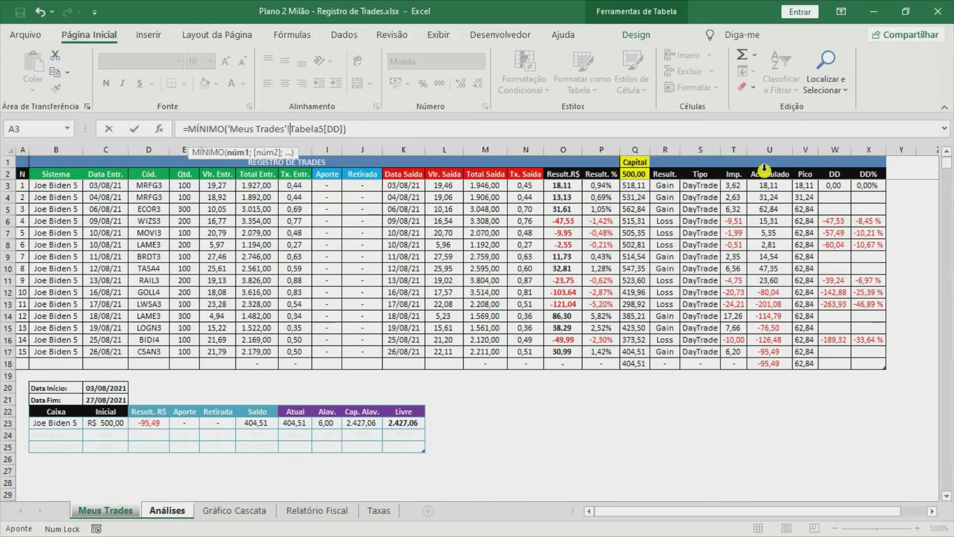
pyautogui.click(838, 172)
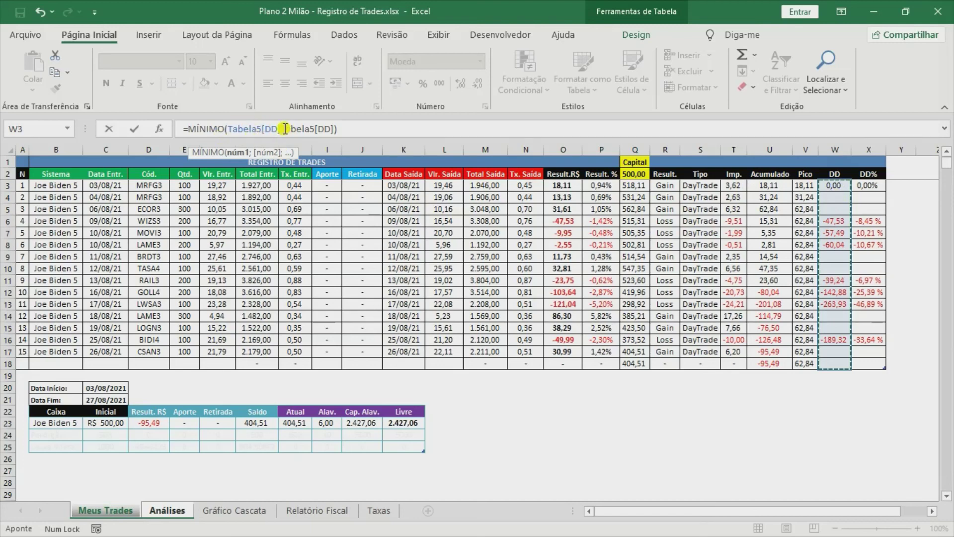
pyautogui.moveTo(281, 129); pyautogui.dragTo(334, 128)
pyautogui.press('BackSpace')
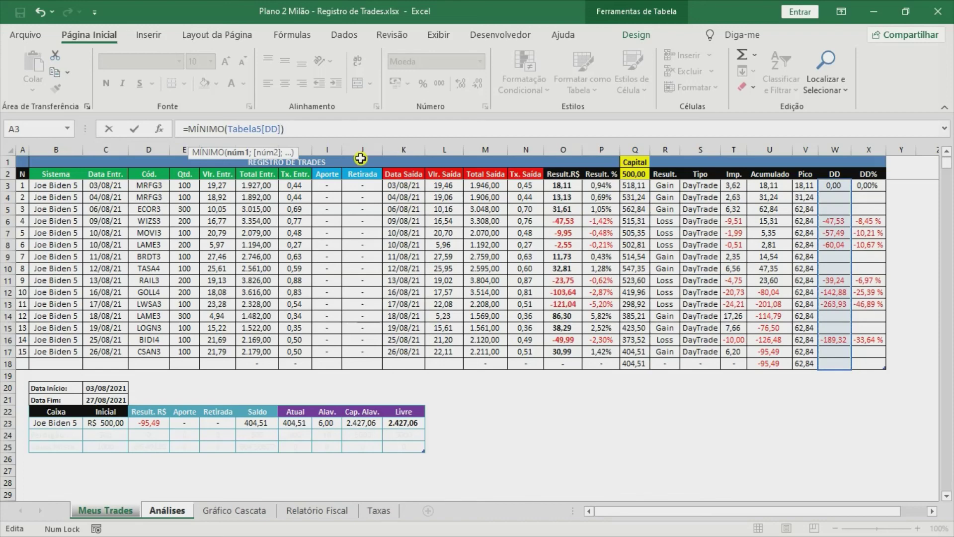
pyautogui.press('Return')
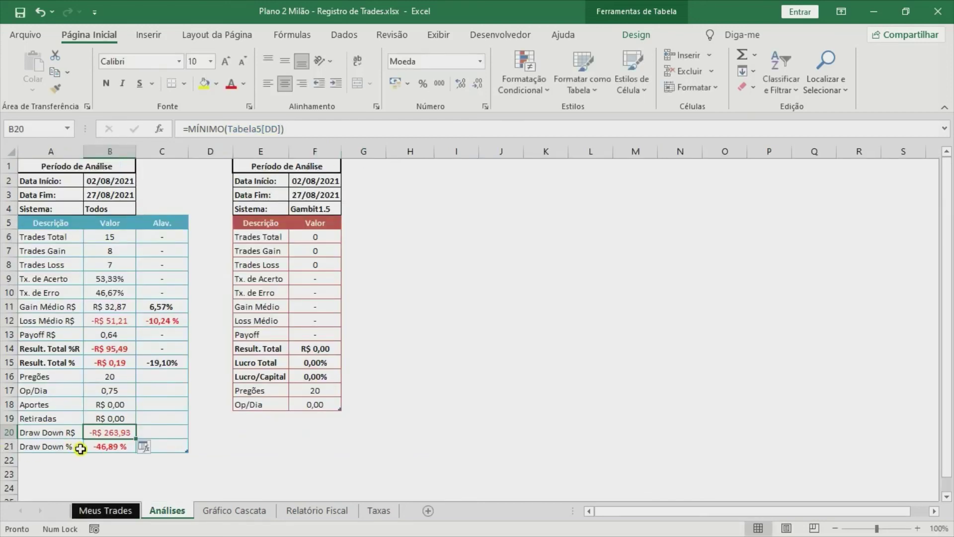
# Step: Check the Draw Down % formula in B21 against the whole DD% column on the Meus Trades sheet
pyautogui.click(111, 447)
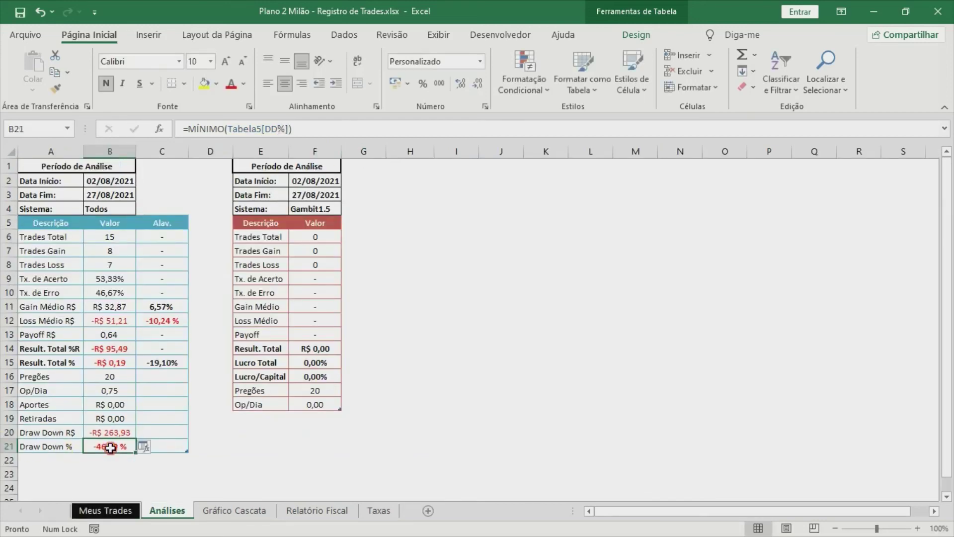
pyautogui.click(115, 515)
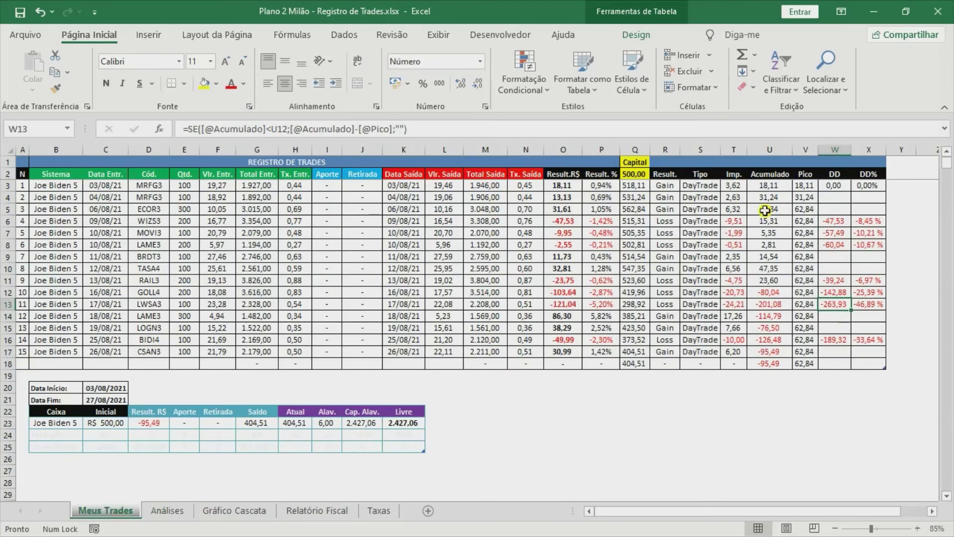
pyautogui.click(874, 169)
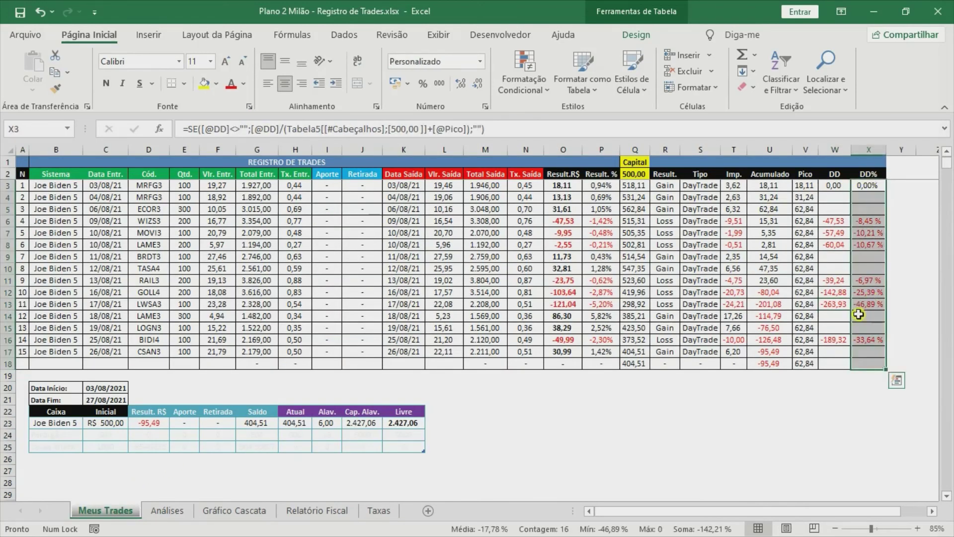
# Step: Return to the Análises sheet and inspect the MÉDIASES formula behind Gain Médio R$ in B11
pyautogui.click(167, 512)
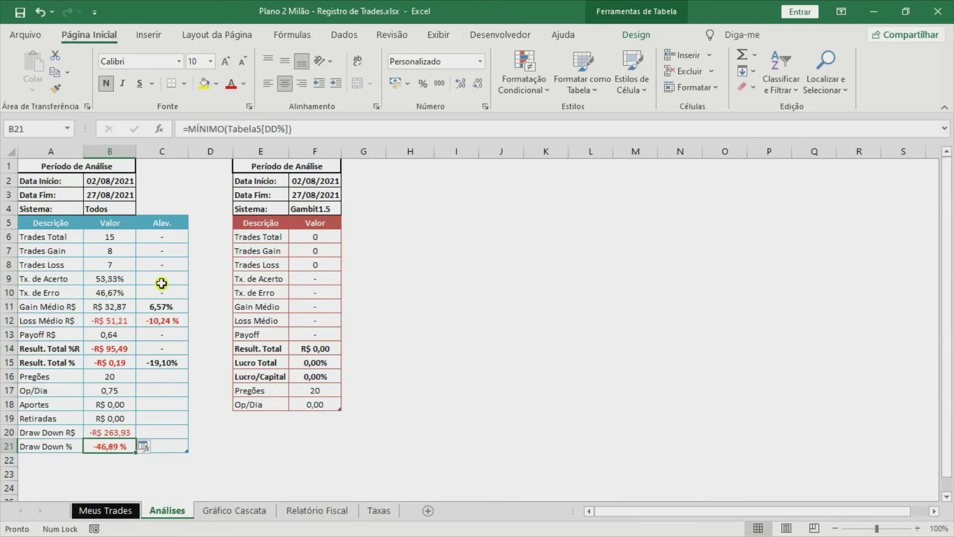
pyautogui.click(162, 307)
pyautogui.click(104, 308)
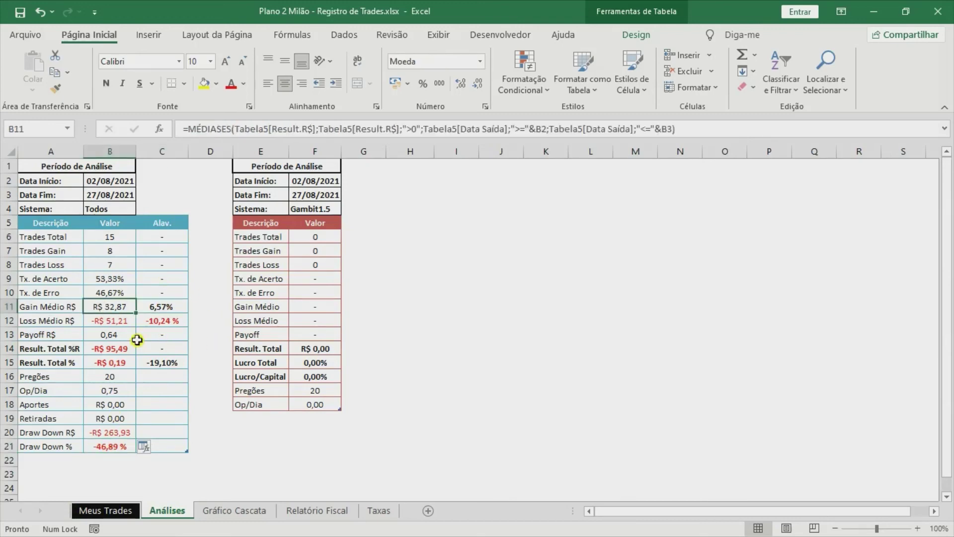
# Step: Review the drawdown helper columns from Acumulado to DD% on the Meus Trades sheet
pyautogui.click(103, 512)
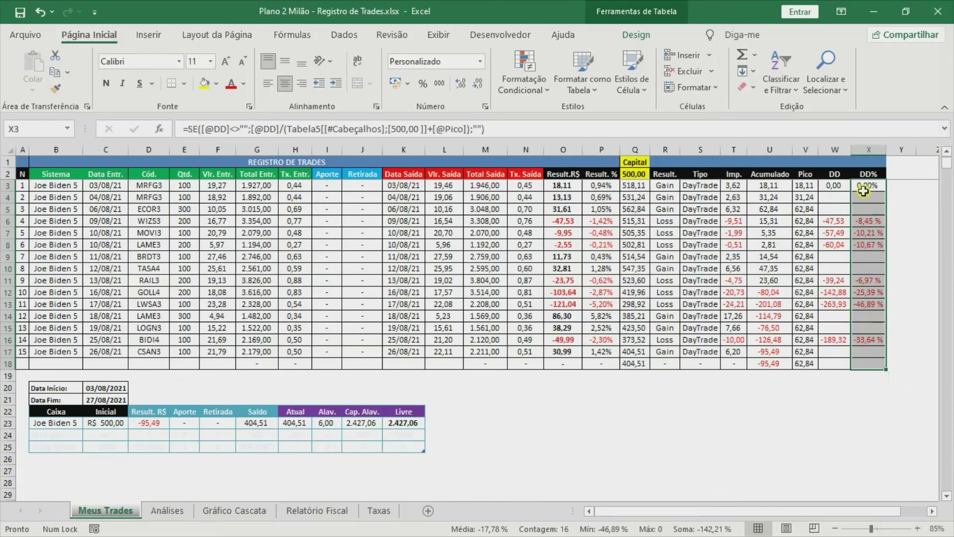
pyautogui.click(869, 173)
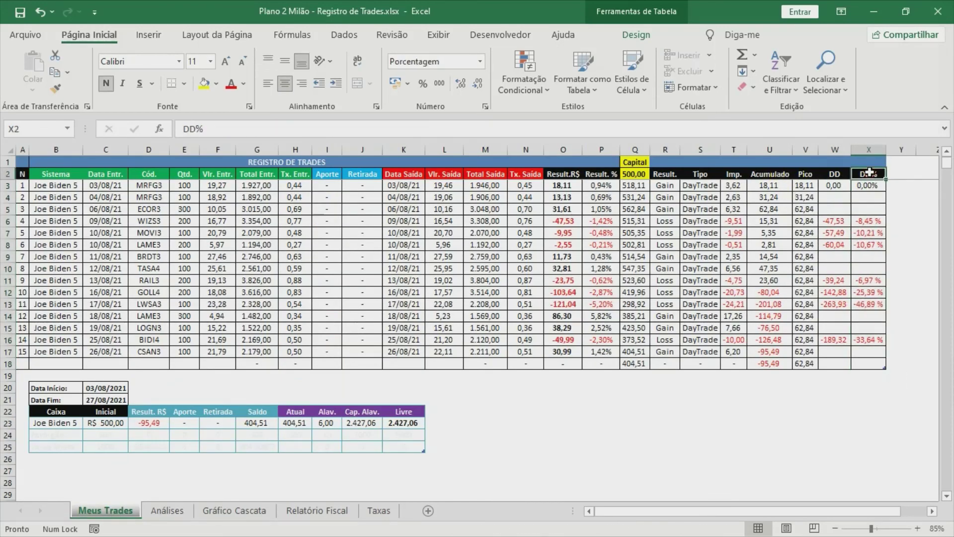
pyautogui.click(778, 174)
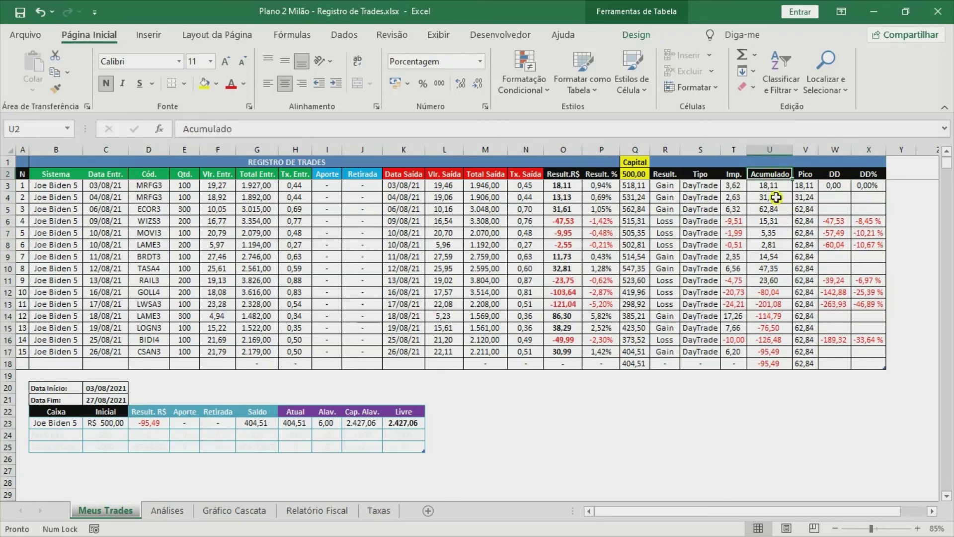
pyautogui.click(870, 174)
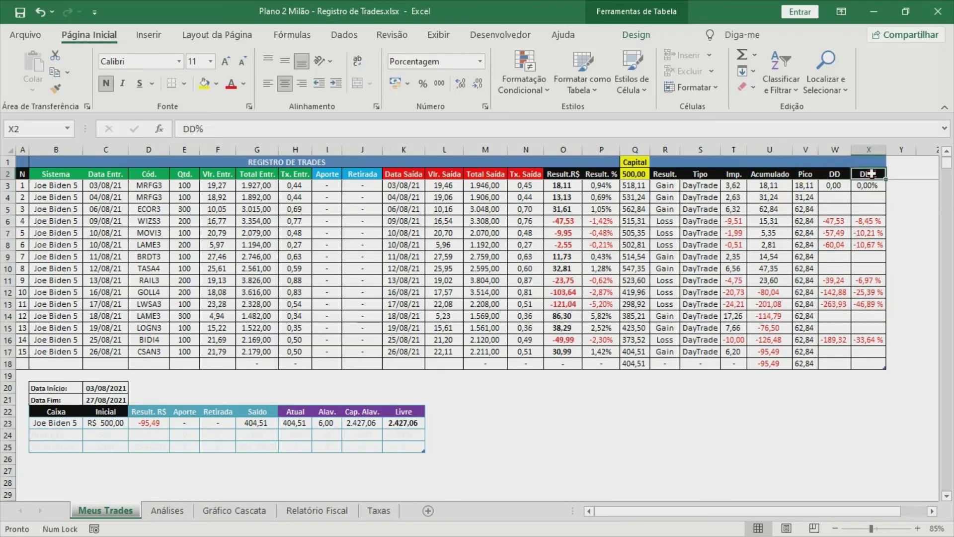